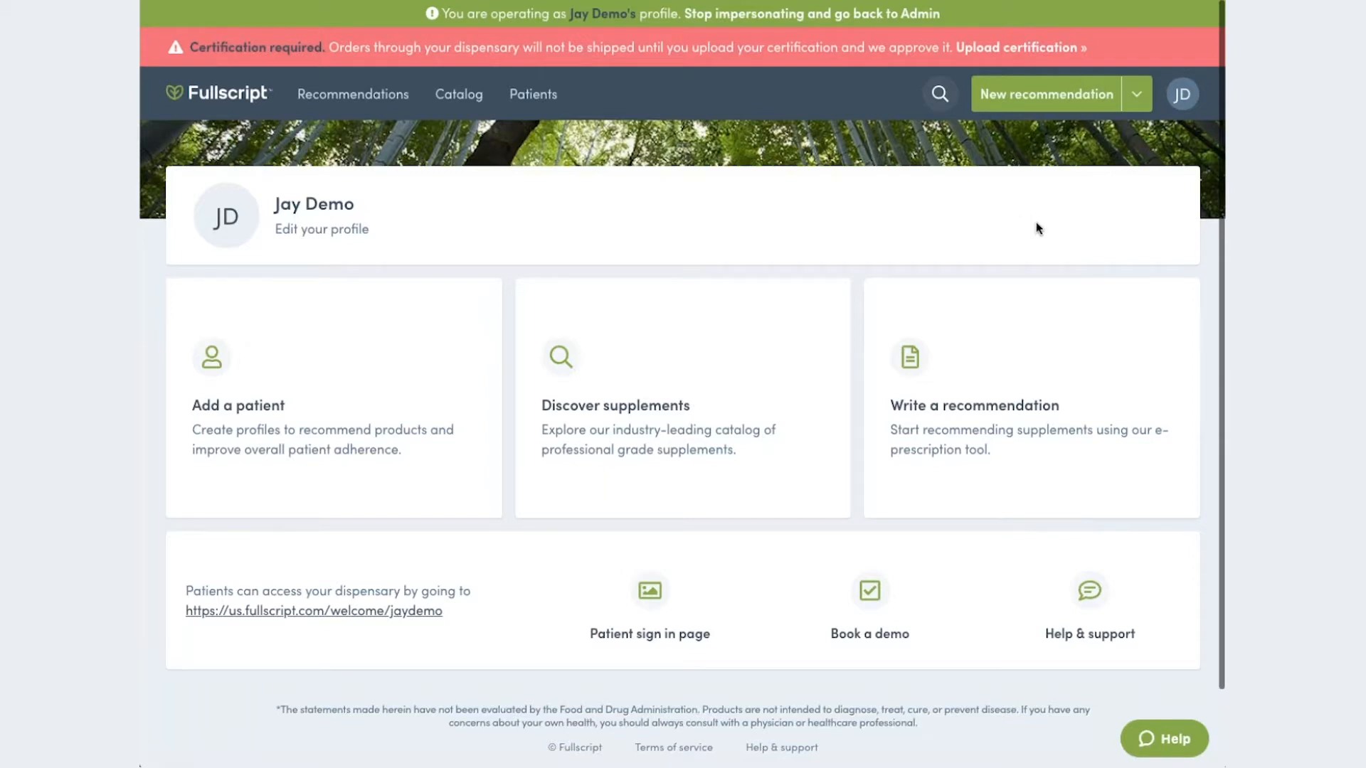
- Start a new recommendation for the existing demo patient, replacing the patient's saved draft
{"action": "left_click", "coordinate": [1058, 110]}
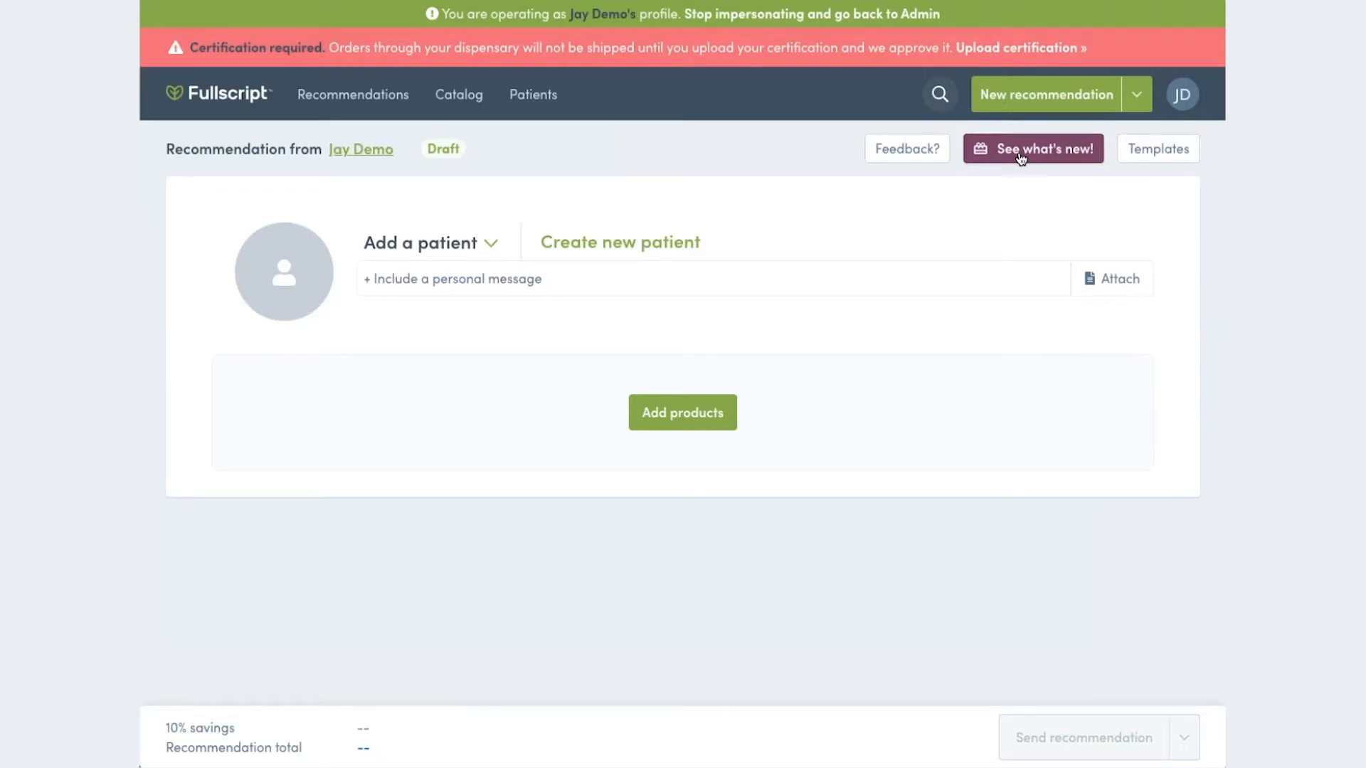
{"action": "left_click", "coordinate": [908, 159]}
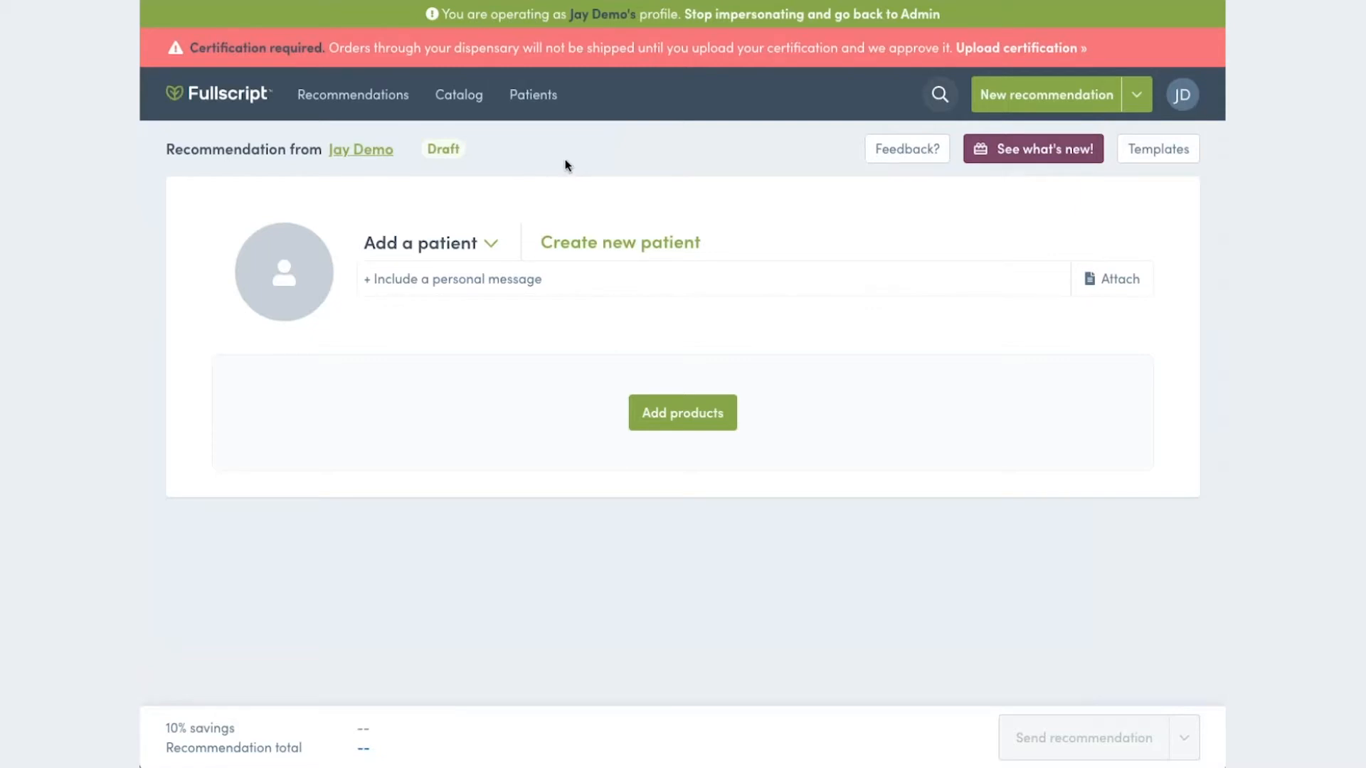
{"action": "left_click", "coordinate": [498, 245]}
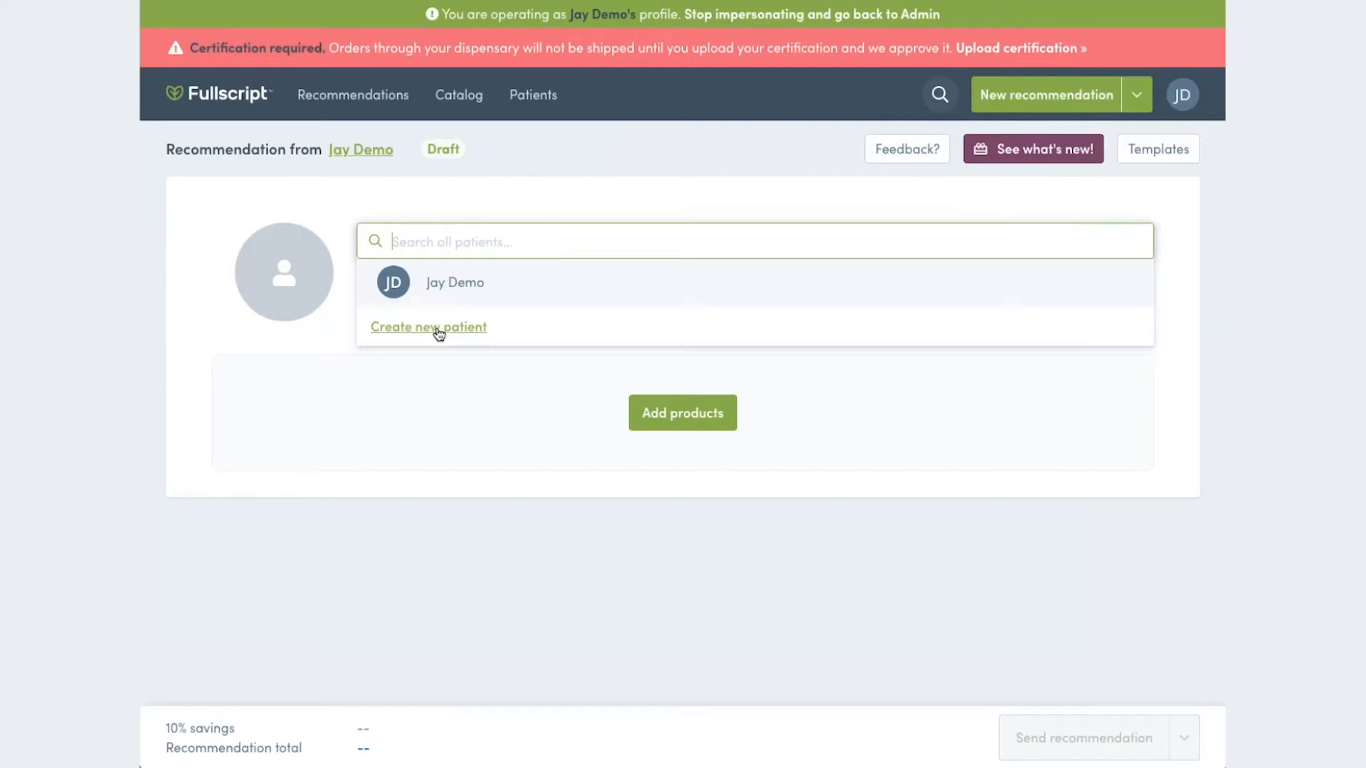
{"action": "left_click", "coordinate": [464, 288]}
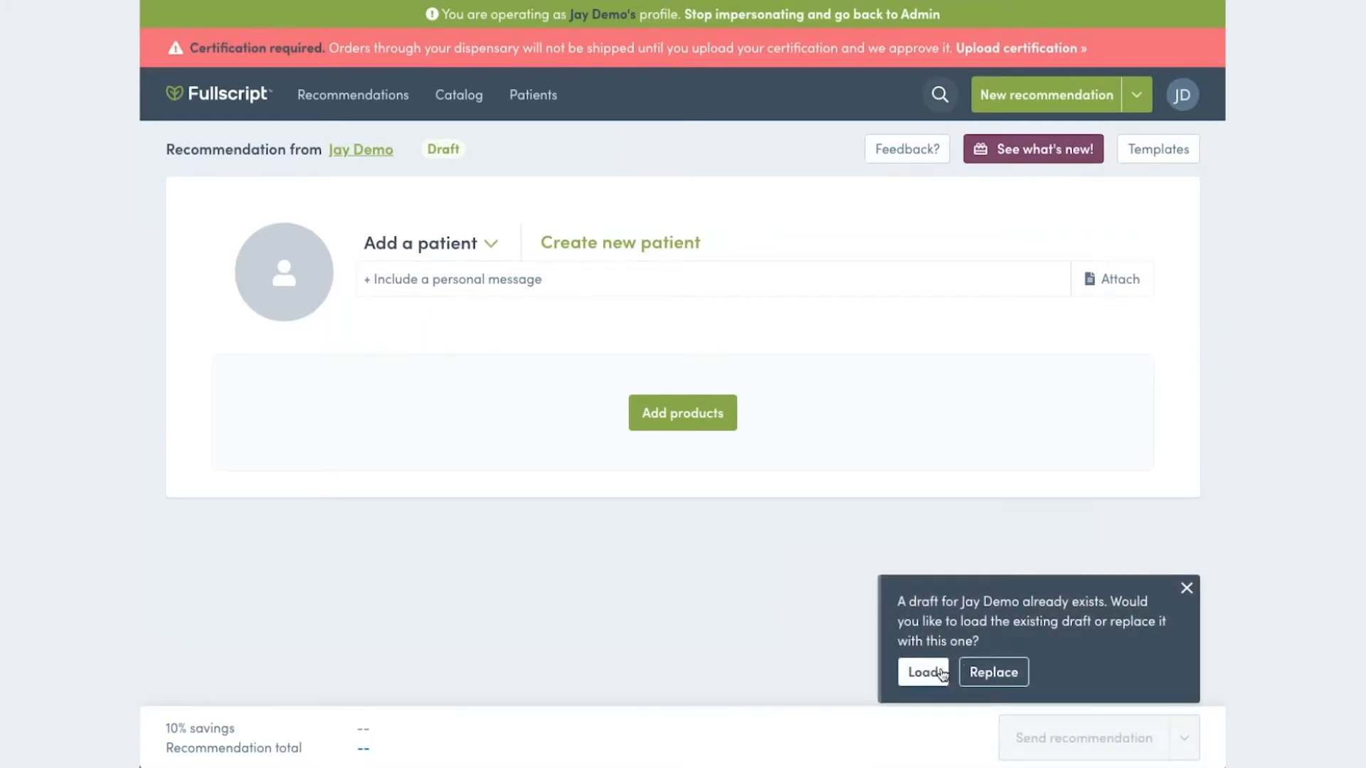
{"action": "left_click", "coordinate": [1014, 678]}
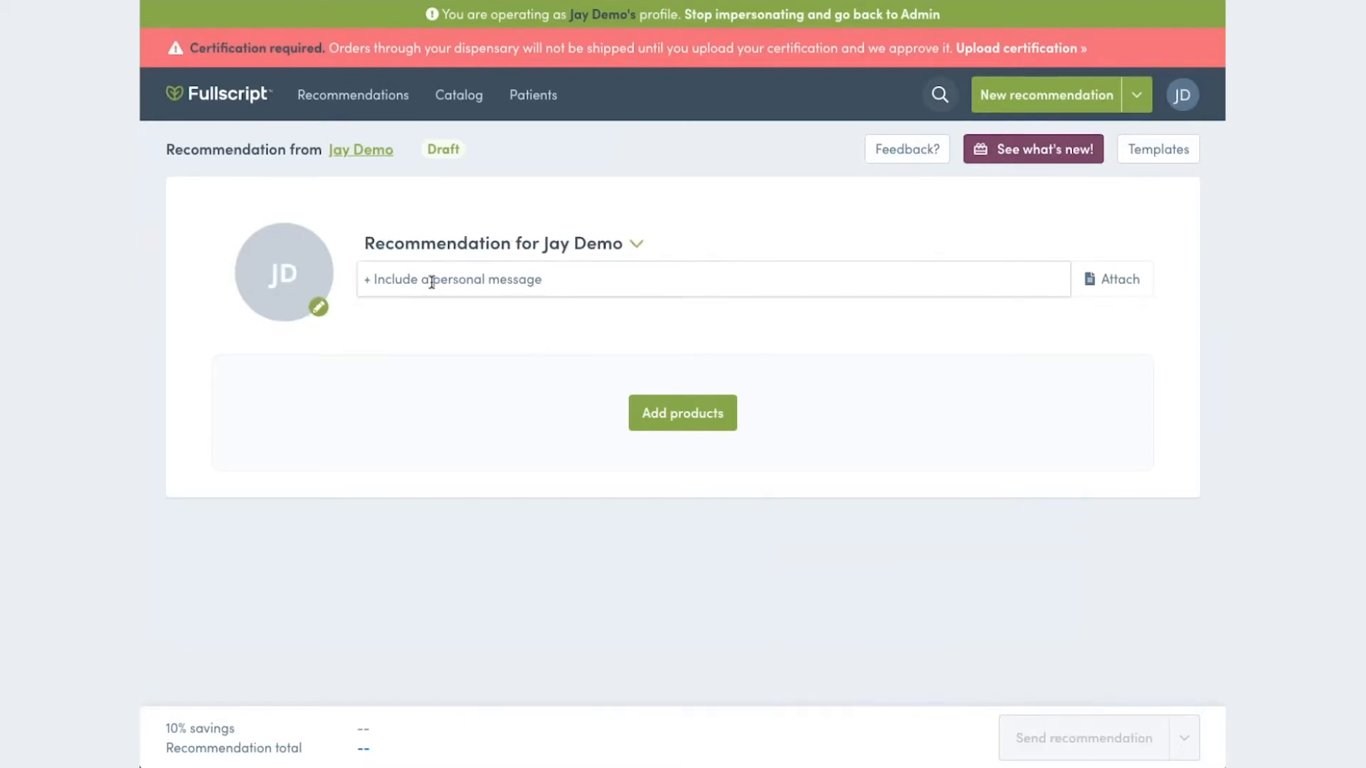
- Fill the personal message with the template beginning "It was a pleasure speaking with you" after the greeting
{"action": "left_click", "coordinate": [482, 283]}
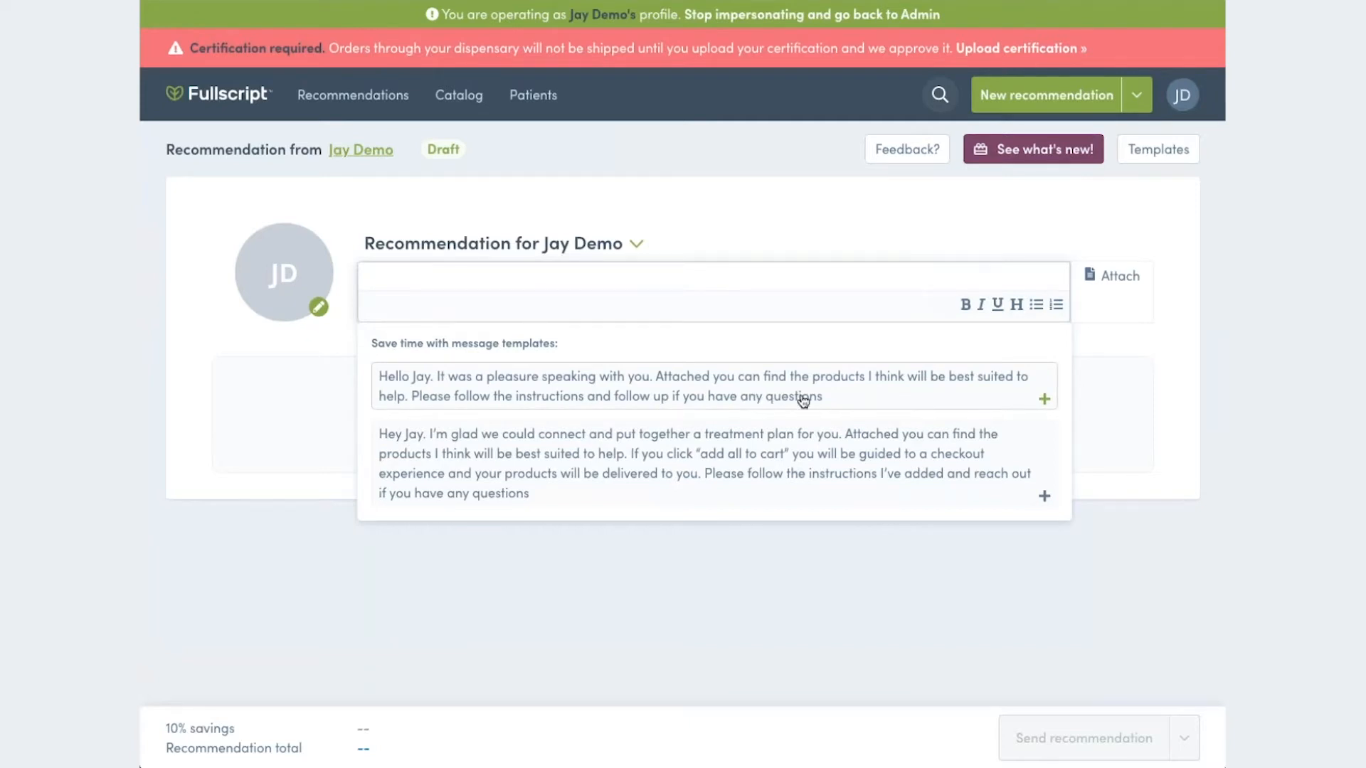
{"action": "left_click", "coordinate": [1045, 401]}
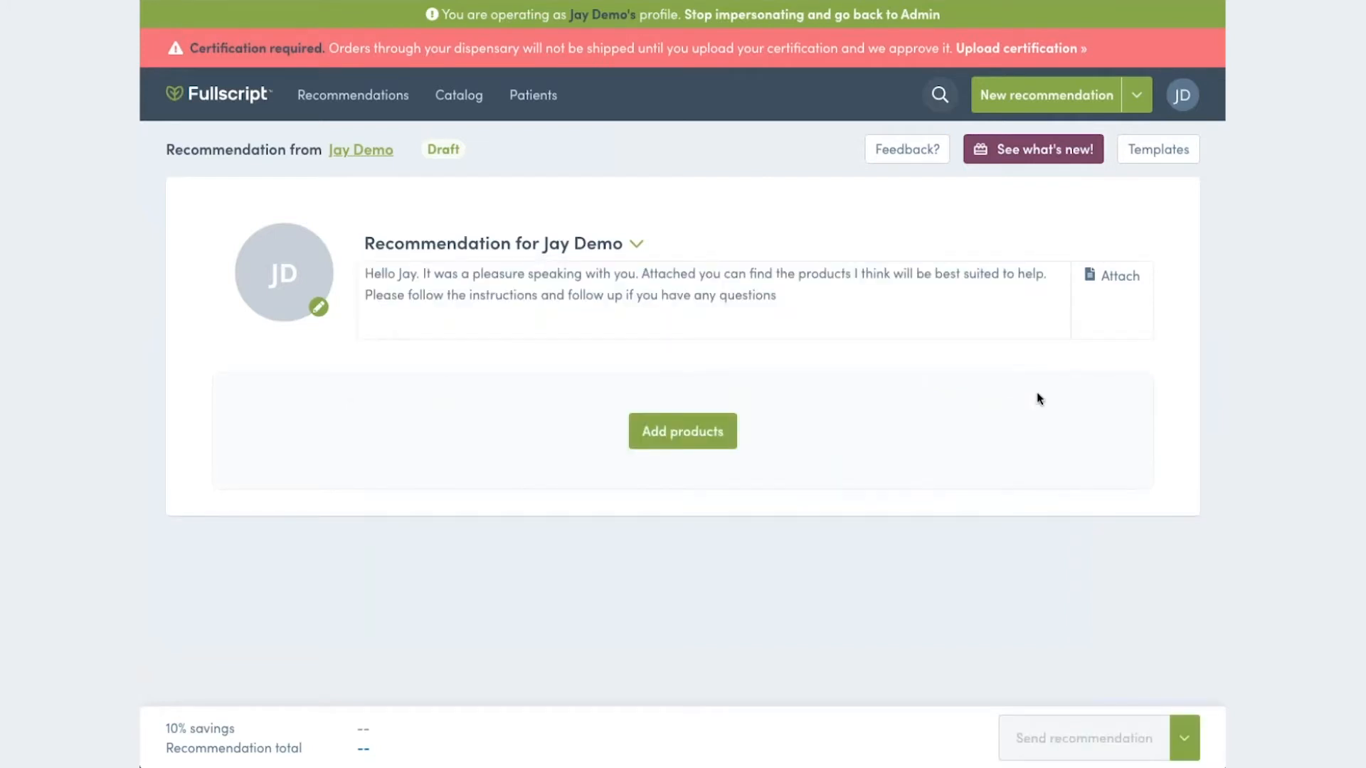
{"action": "left_click", "coordinate": [600, 295]}
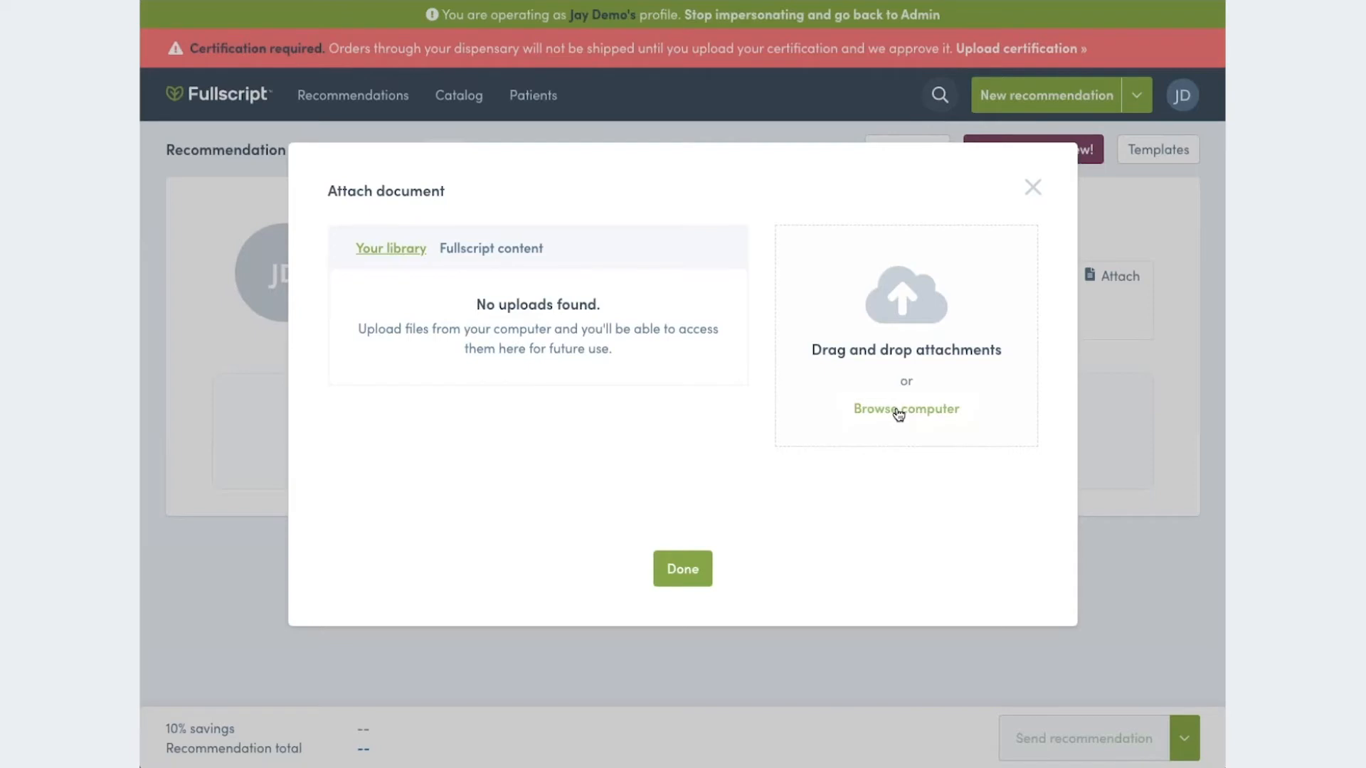
- Preview the Paleo diet handout from the Fullscript content library and attach it to the recommendation
{"action": "left_click", "coordinate": [499, 252]}
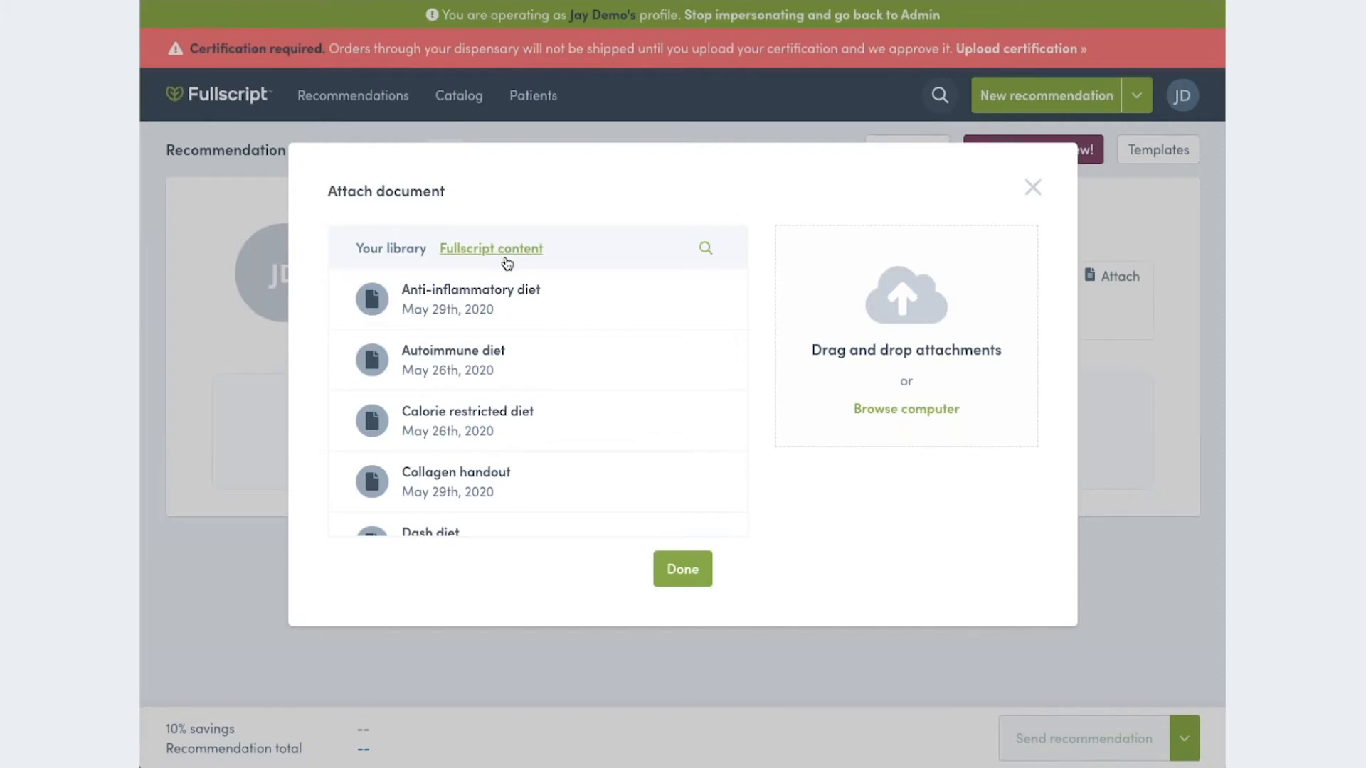
{"action": "scroll", "coordinate": [544, 331], "scroll_direction": "down", "scroll_amount": 1}
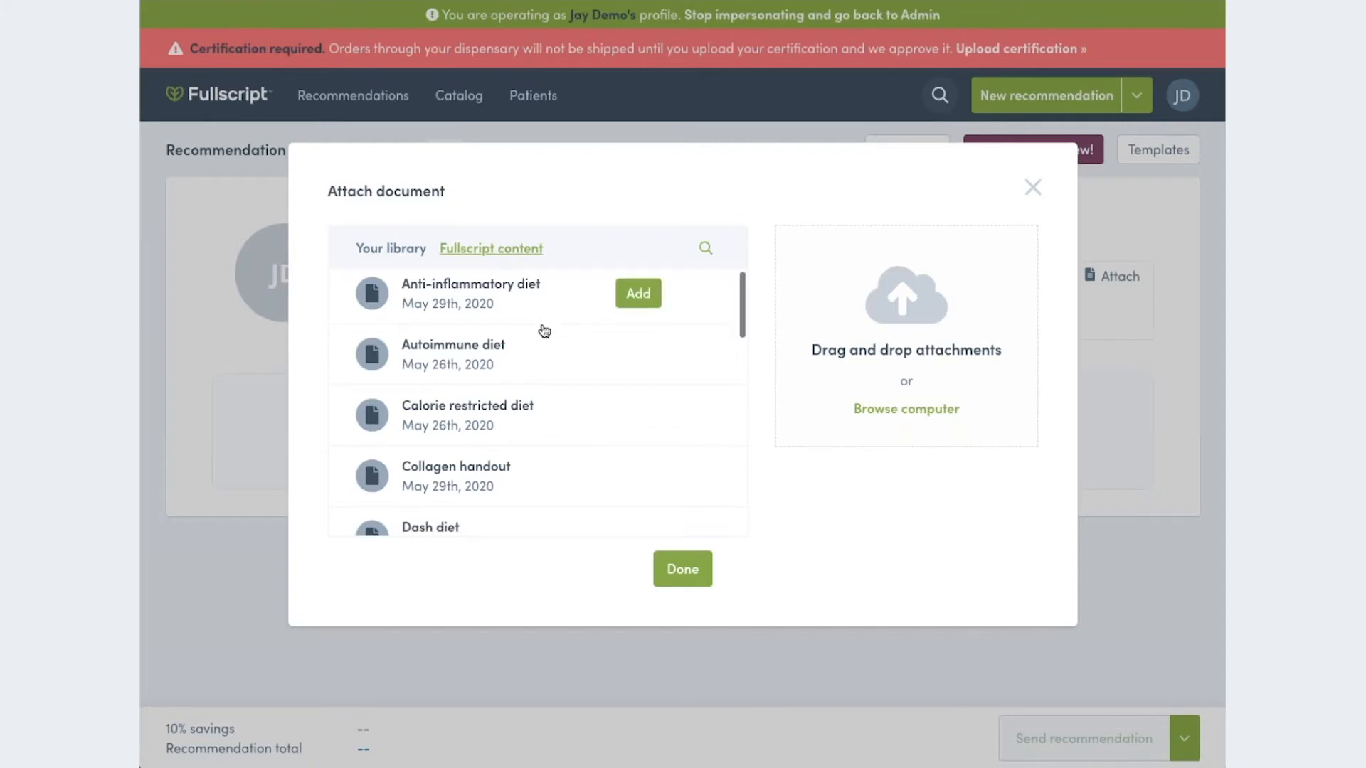
{"action": "scroll", "coordinate": [545, 331], "scroll_direction": "down", "scroll_amount": 1}
{"action": "scroll", "coordinate": [544, 331], "scroll_direction": "down", "scroll_amount": 3}
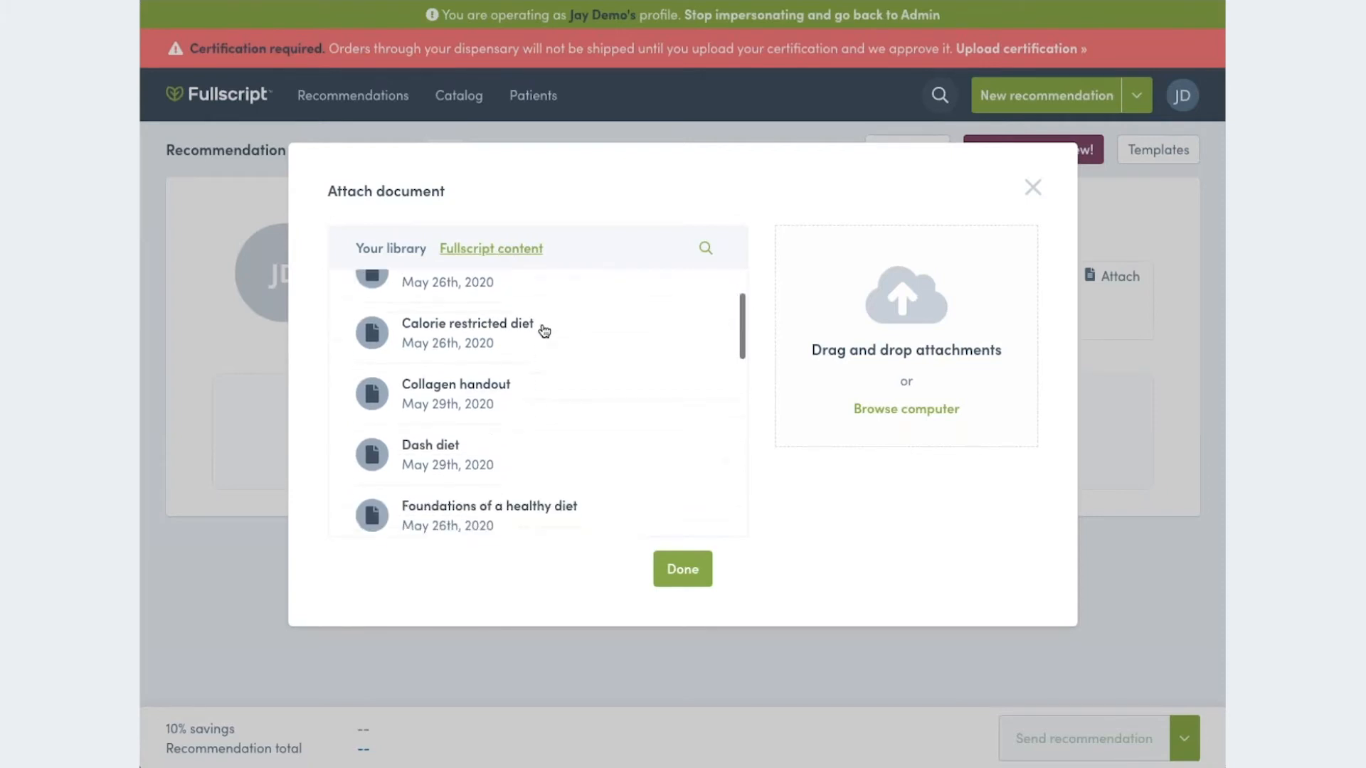
{"action": "scroll", "coordinate": [545, 331], "scroll_direction": "down", "scroll_amount": 8}
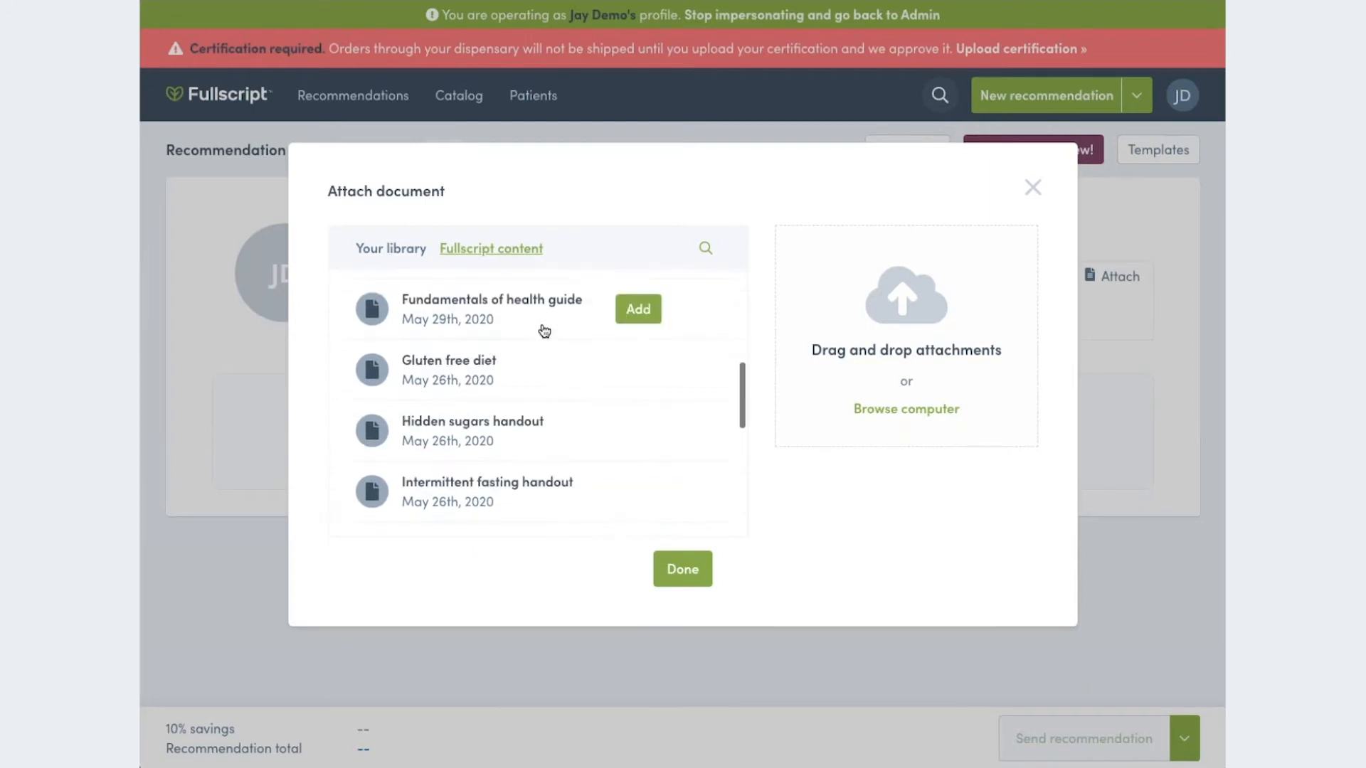
{"action": "scroll", "coordinate": [544, 330], "scroll_direction": "down", "scroll_amount": 5}
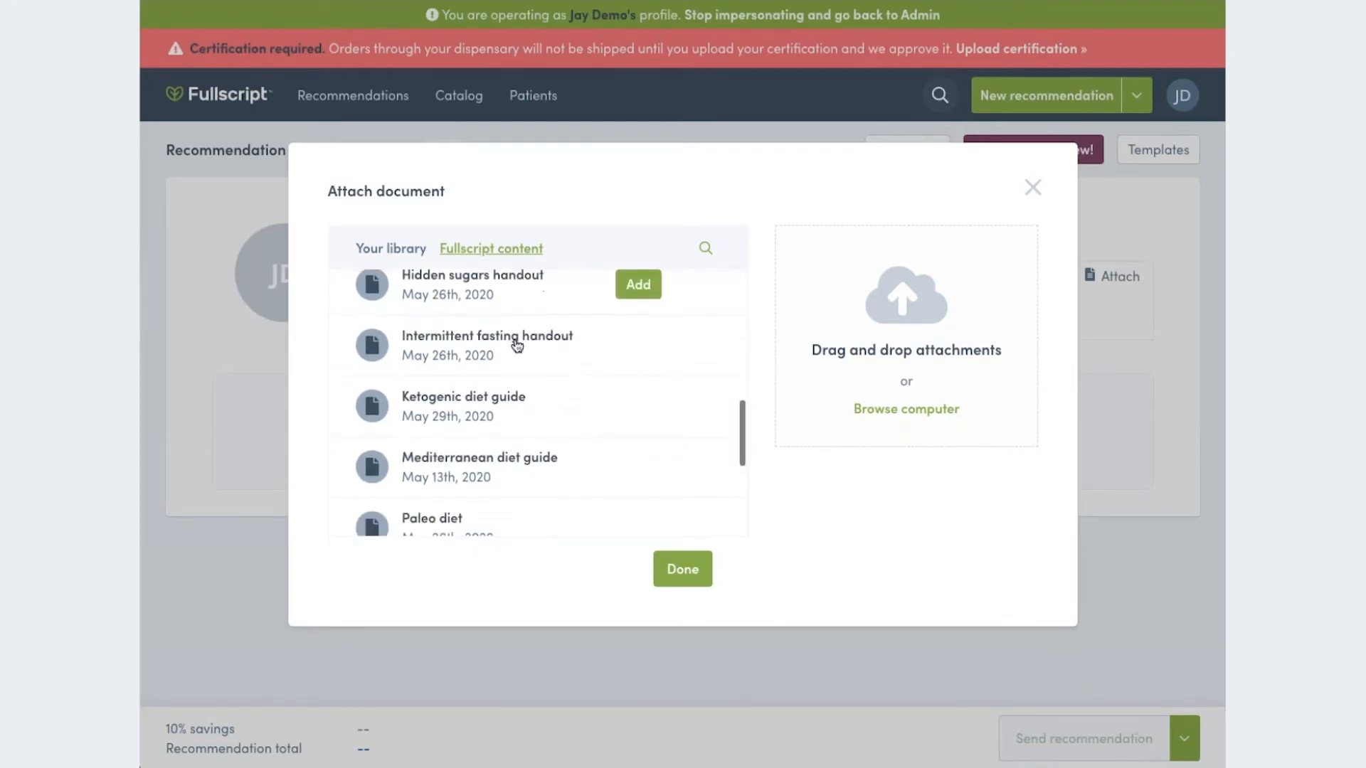
{"action": "scroll", "coordinate": [518, 346], "scroll_direction": "down", "scroll_amount": 3}
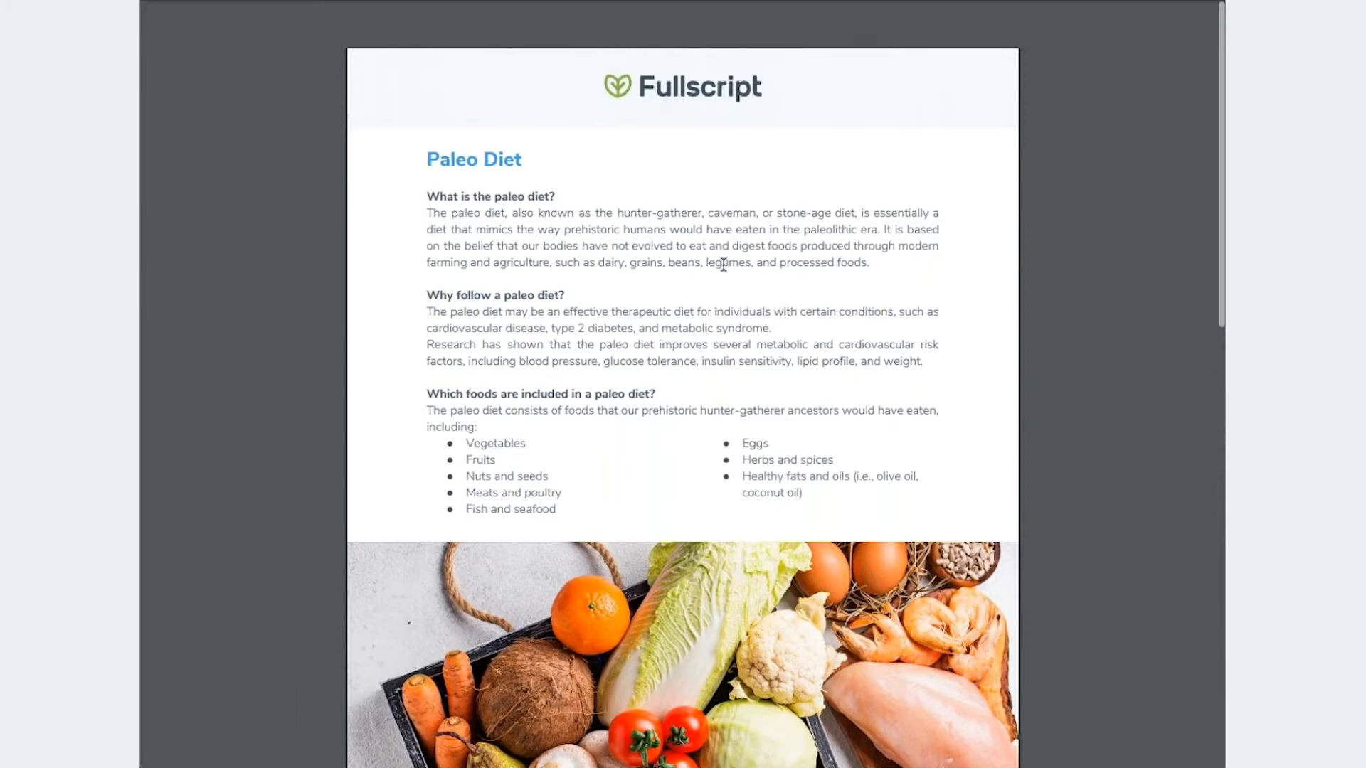
{"action": "scroll", "coordinate": [766, 360], "scroll_direction": "down", "scroll_amount": 1}
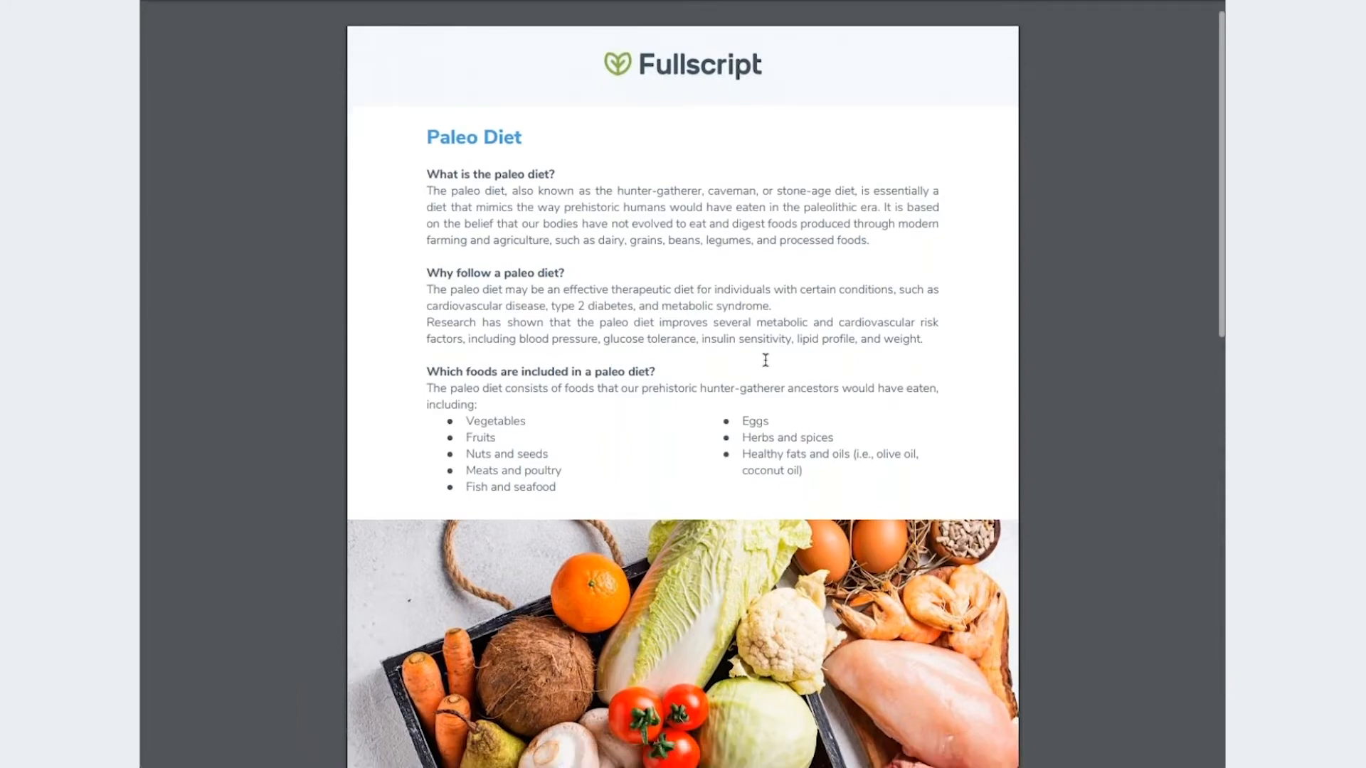
{"action": "scroll", "coordinate": [766, 361], "scroll_direction": "down", "scroll_amount": 5}
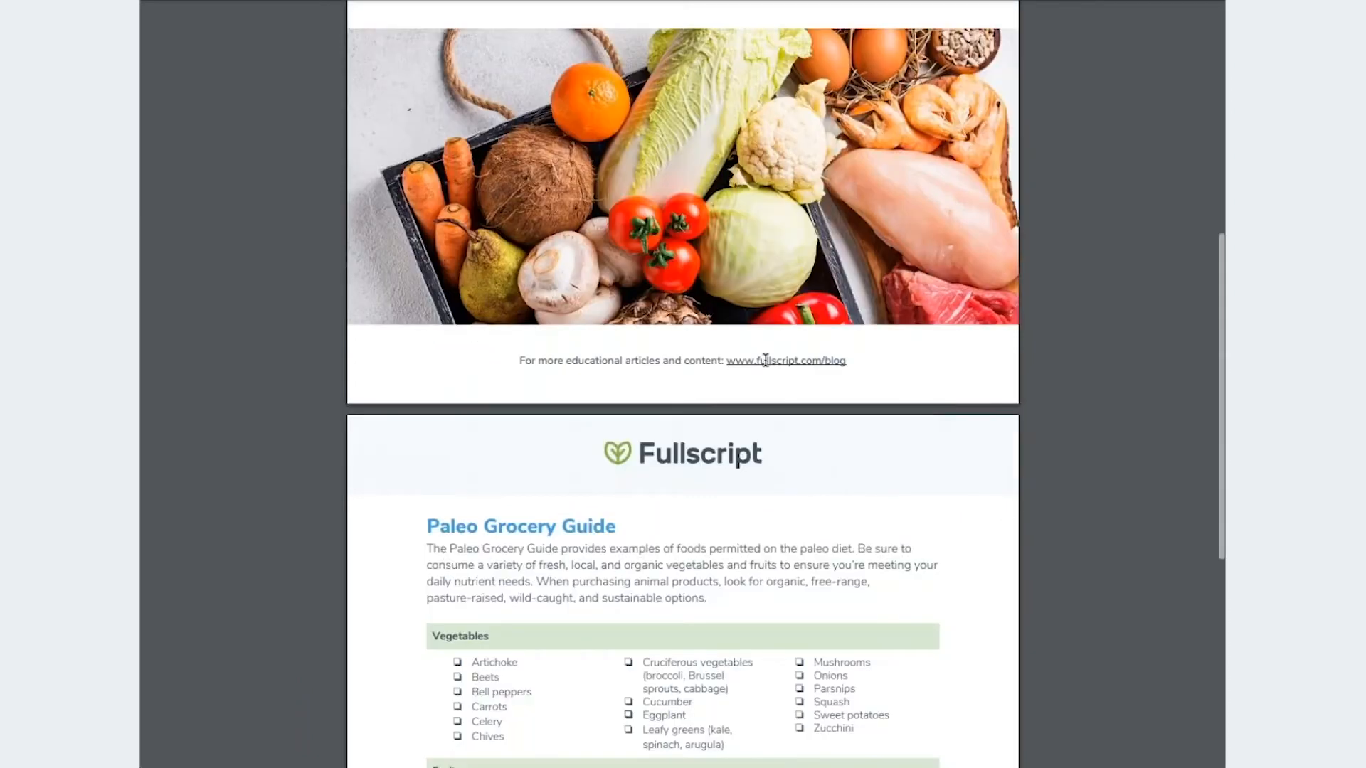
{"action": "scroll", "coordinate": [766, 361], "scroll_direction": "up", "scroll_amount": 4}
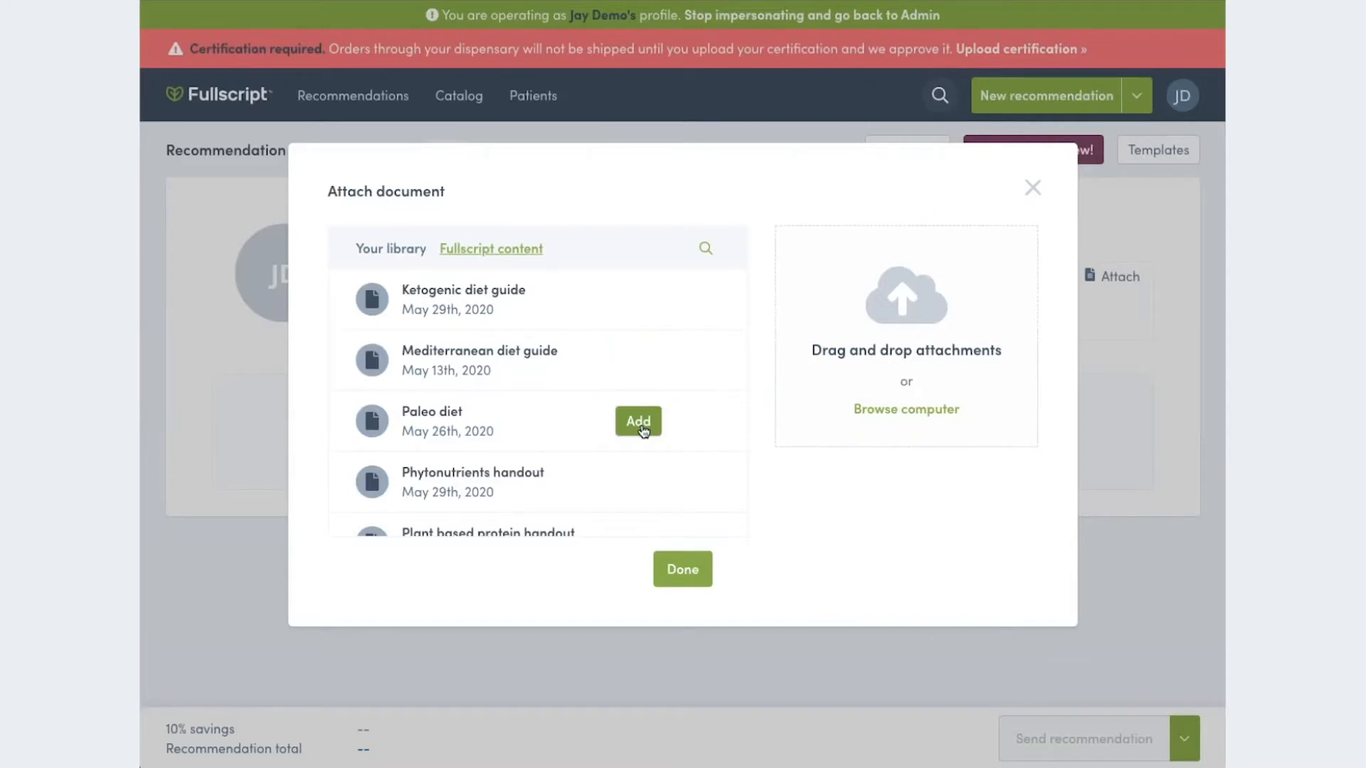
{"action": "left_click", "coordinate": [639, 422]}
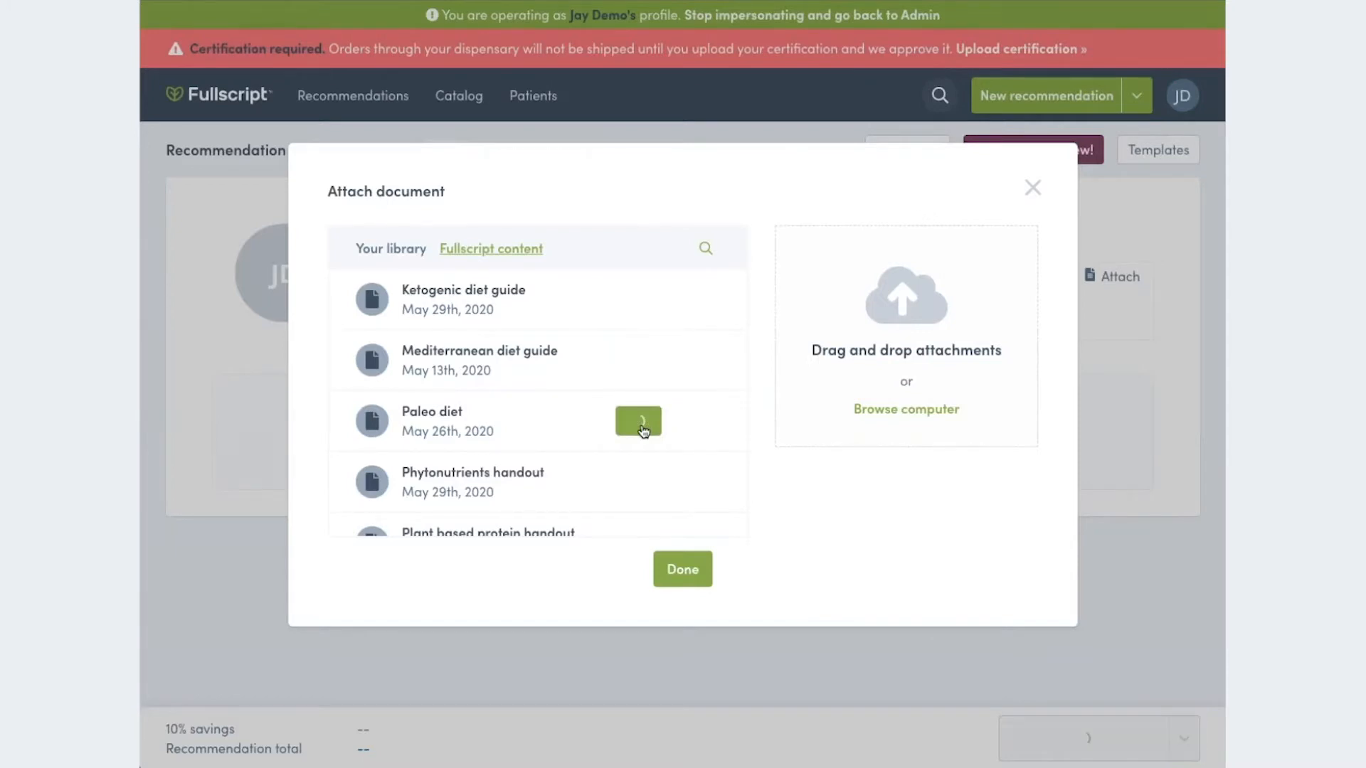
{"action": "left_click", "coordinate": [689, 575]}
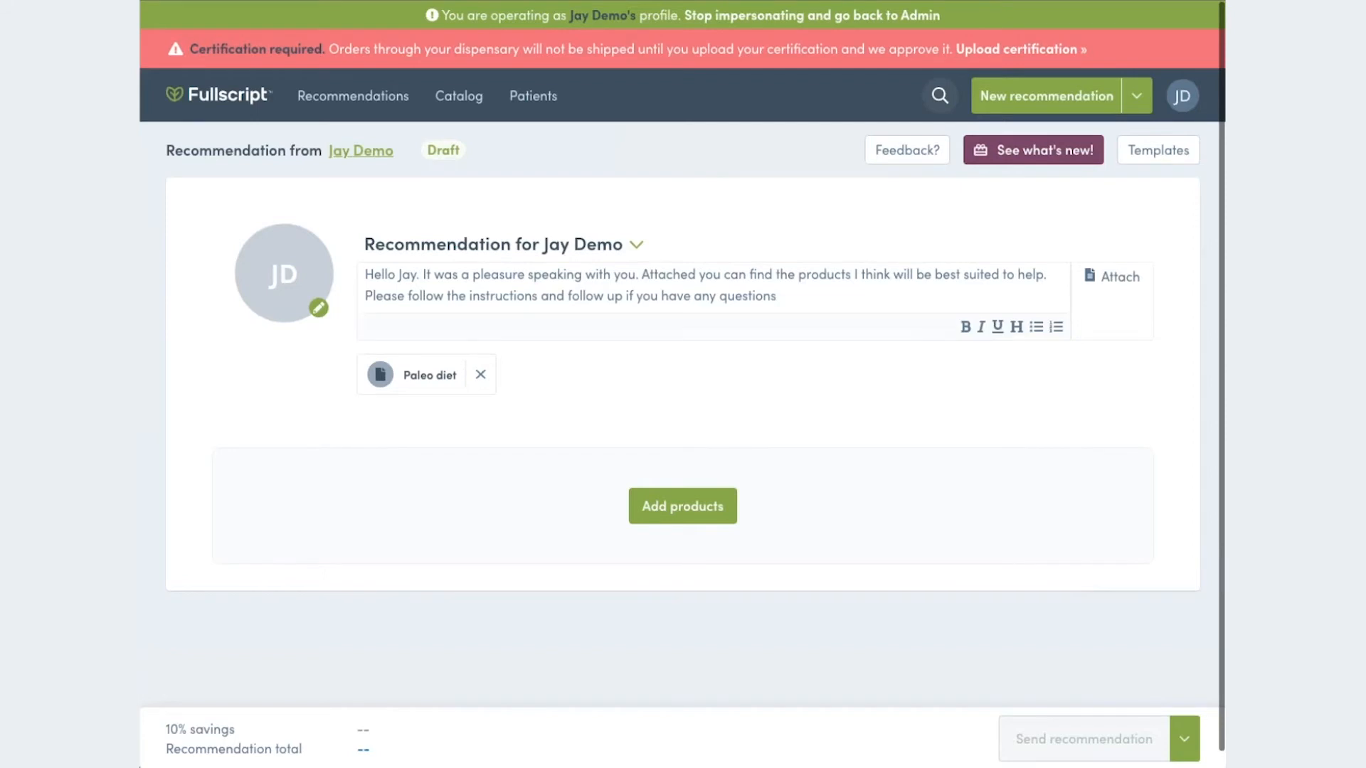
- Start adding products to the recommendation and view the favorites in the Multivitamins category
{"action": "left_click", "coordinate": [1159, 151]}
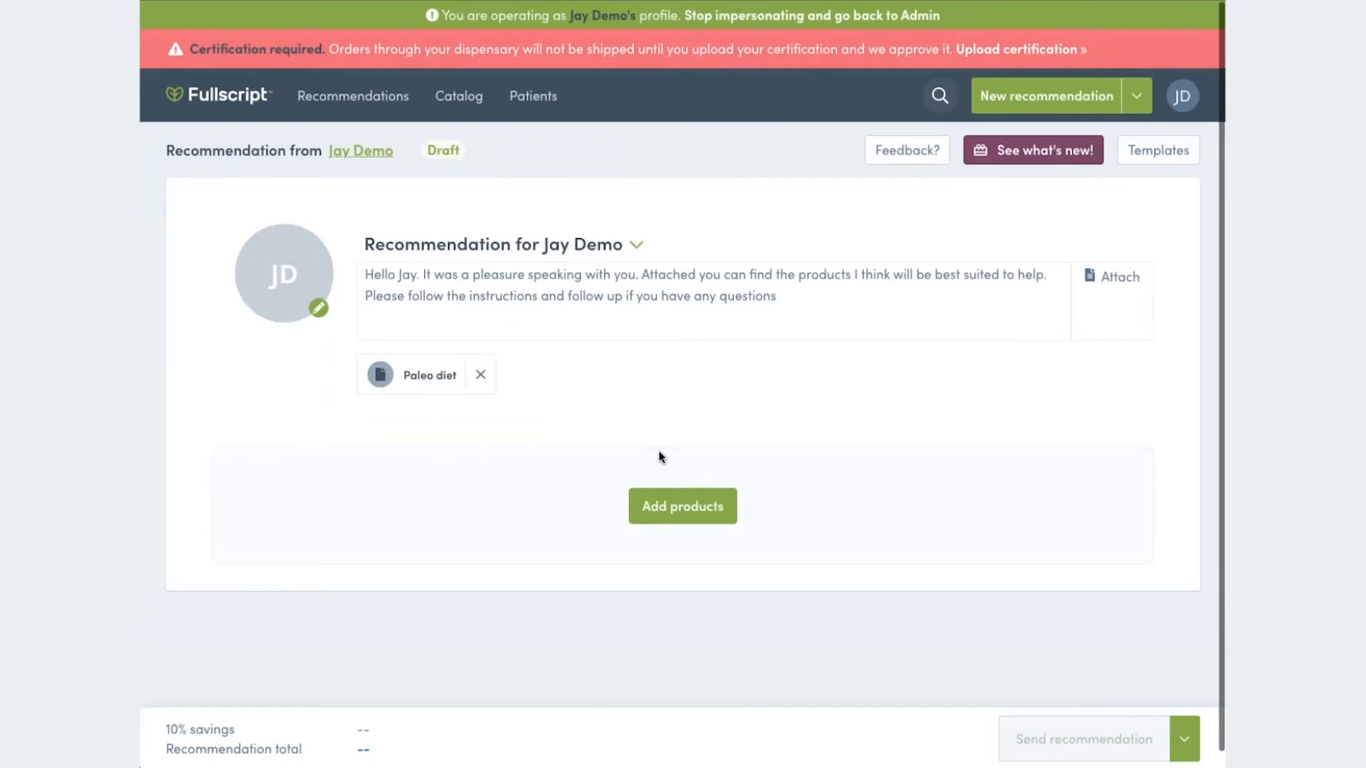
{"action": "left_click", "coordinate": [694, 507]}
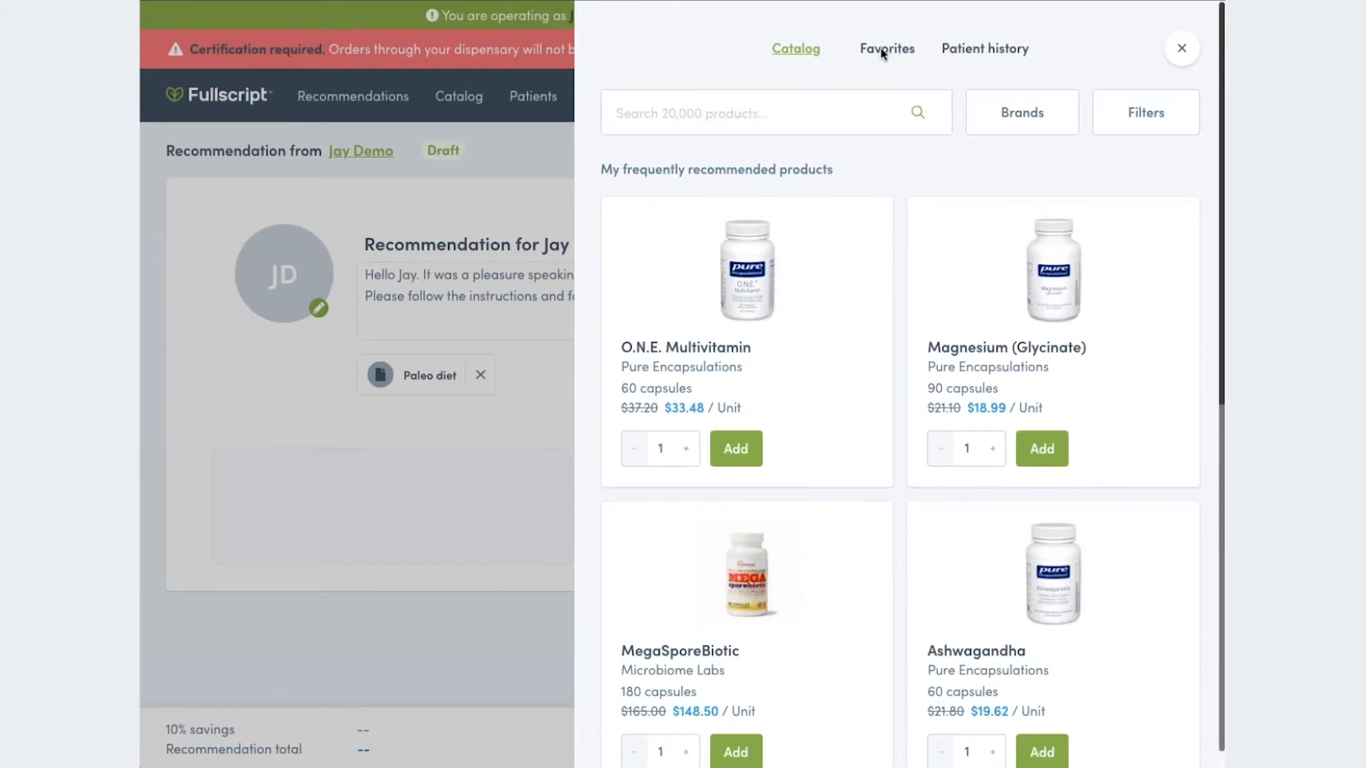
{"action": "left_click", "coordinate": [811, 113]}
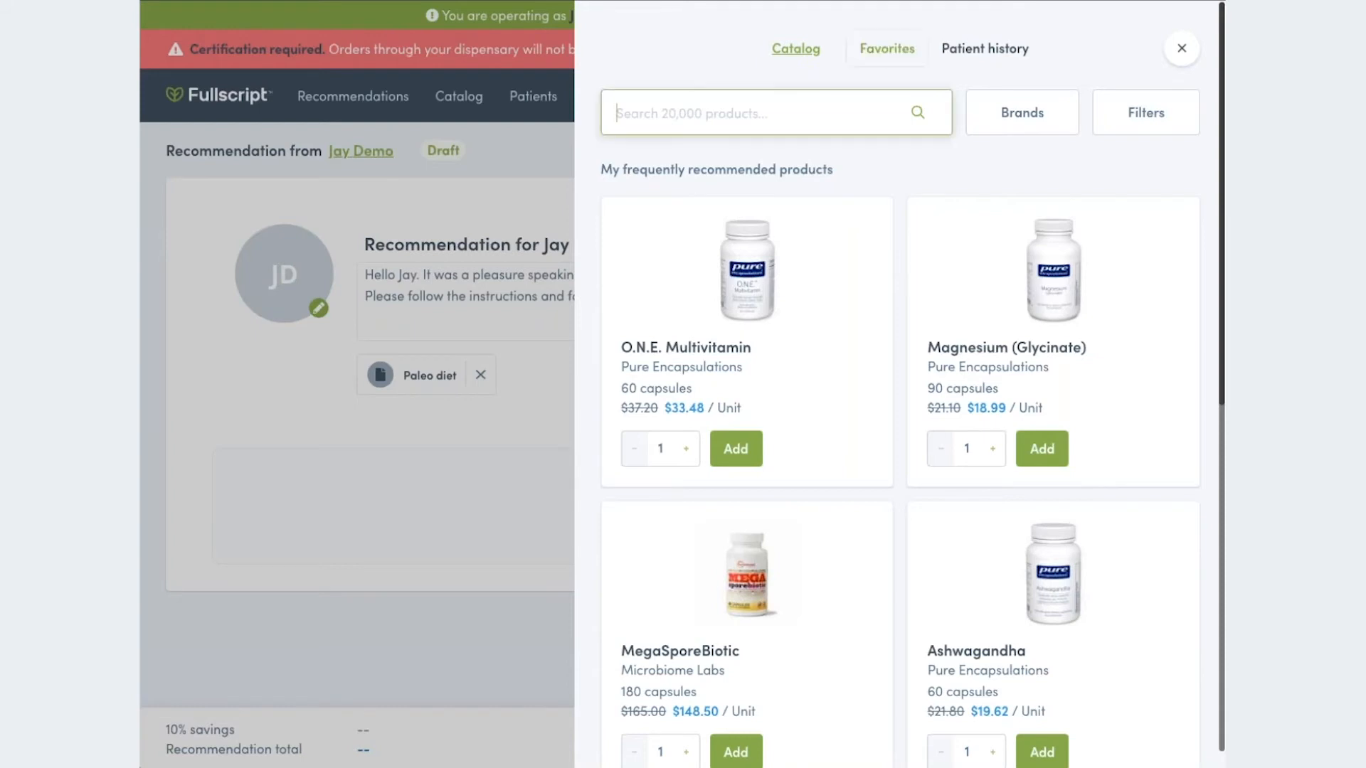
{"action": "left_click", "coordinate": [887, 47]}
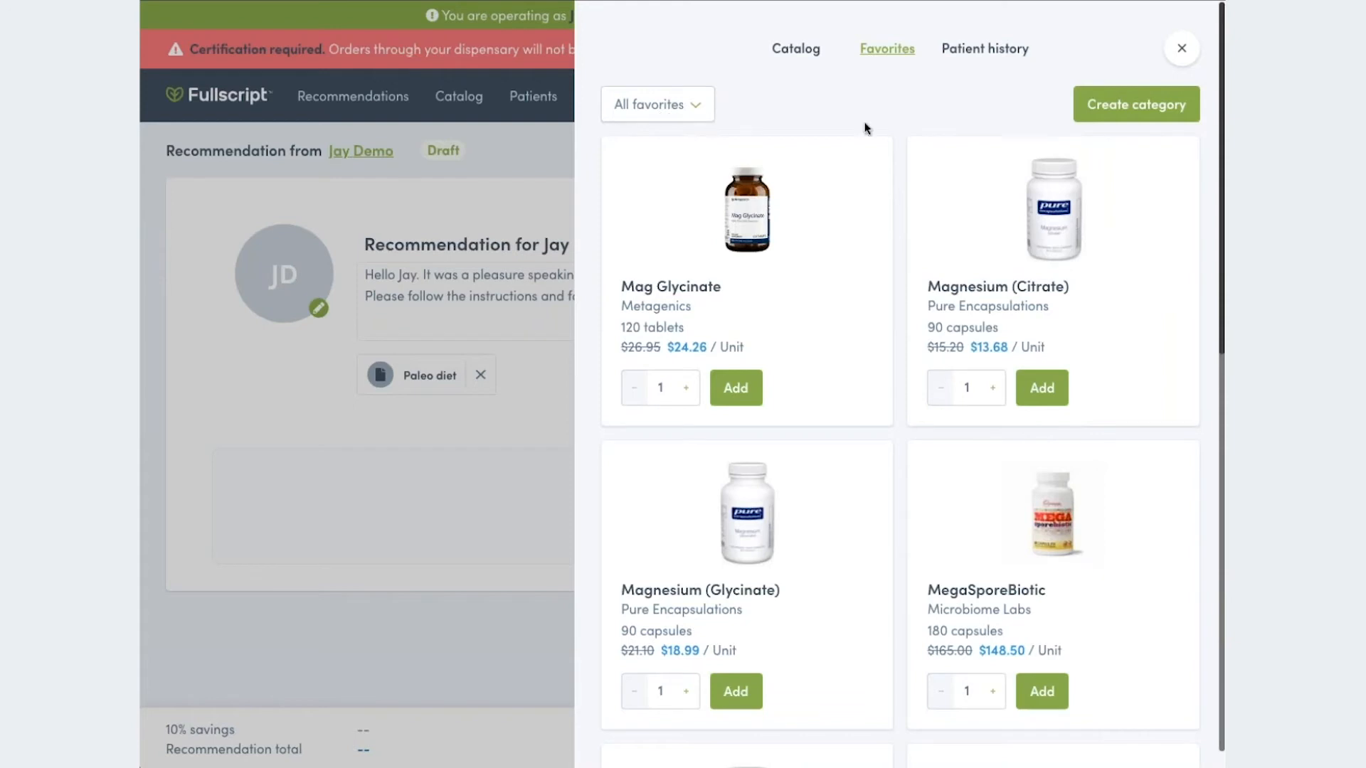
{"action": "left_click", "coordinate": [697, 108]}
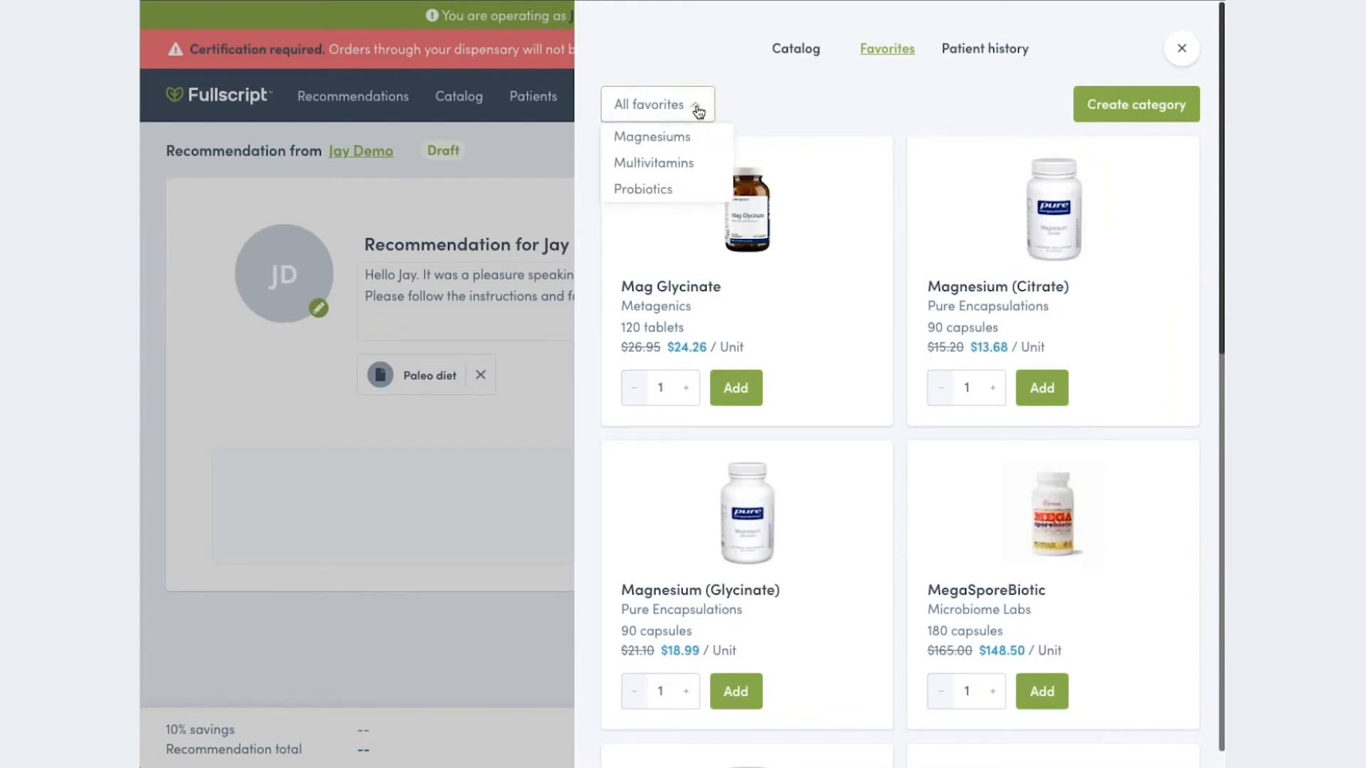
{"action": "left_click", "coordinate": [655, 163]}
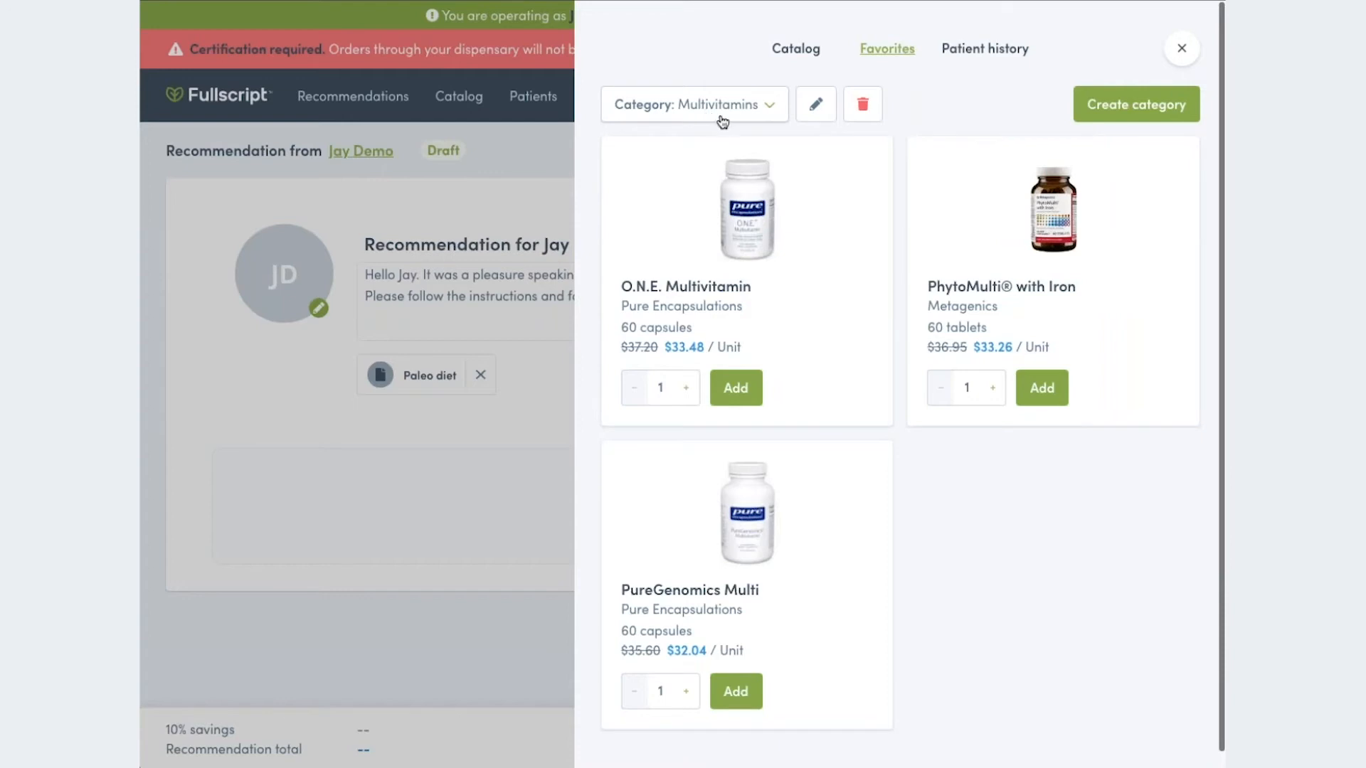
- Filter the product catalog by the brands Pure Encapsulations and Klaire Labs
{"action": "left_click", "coordinate": [803, 57]}
{"action": "left_click", "coordinate": [761, 116]}
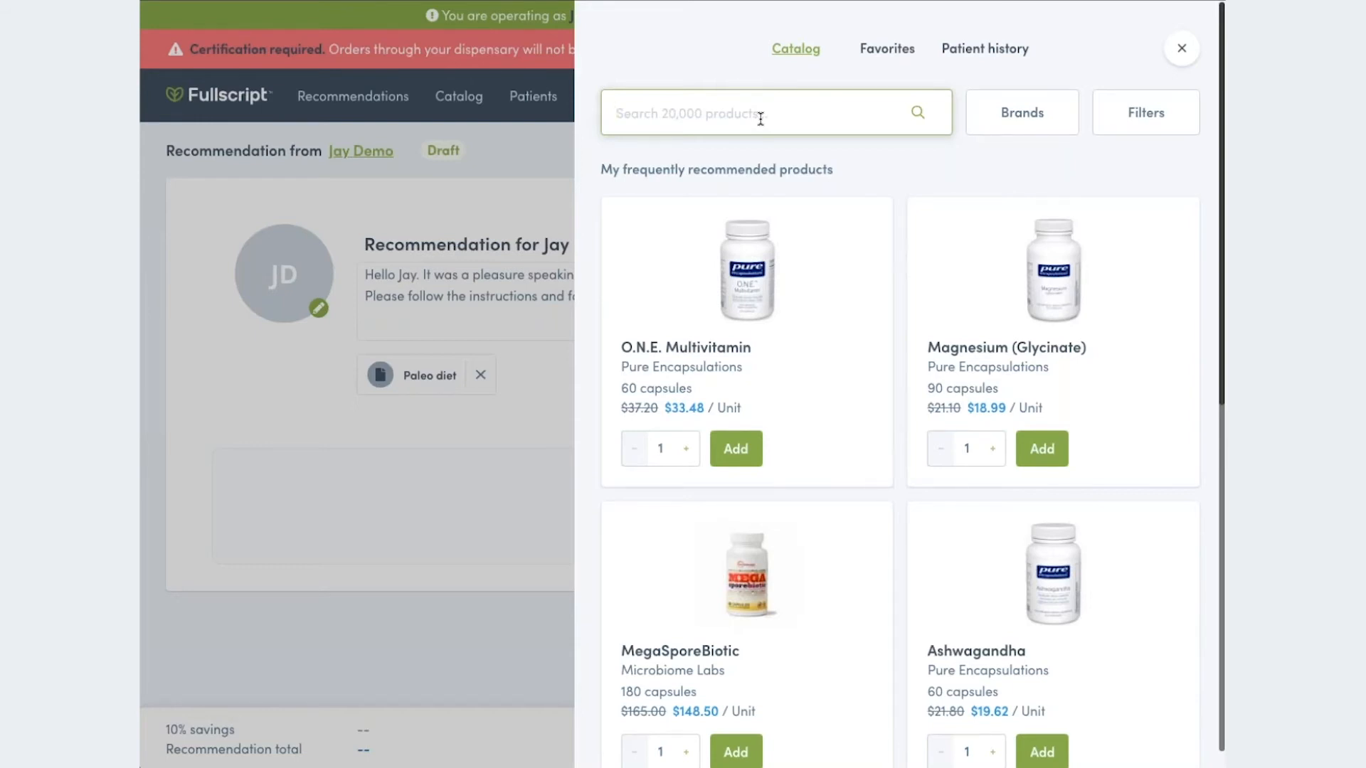
{"action": "type", "text": "p"}
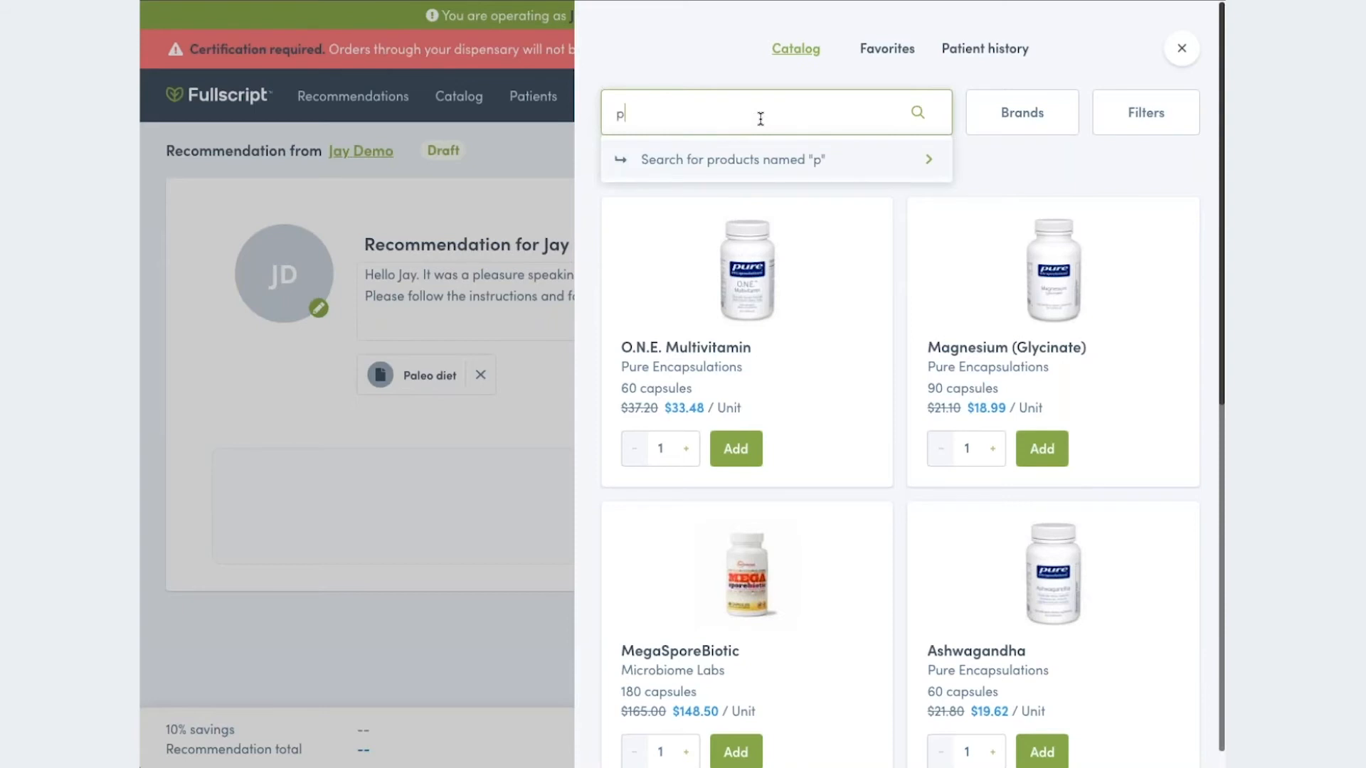
{"action": "type", "text": "u"}
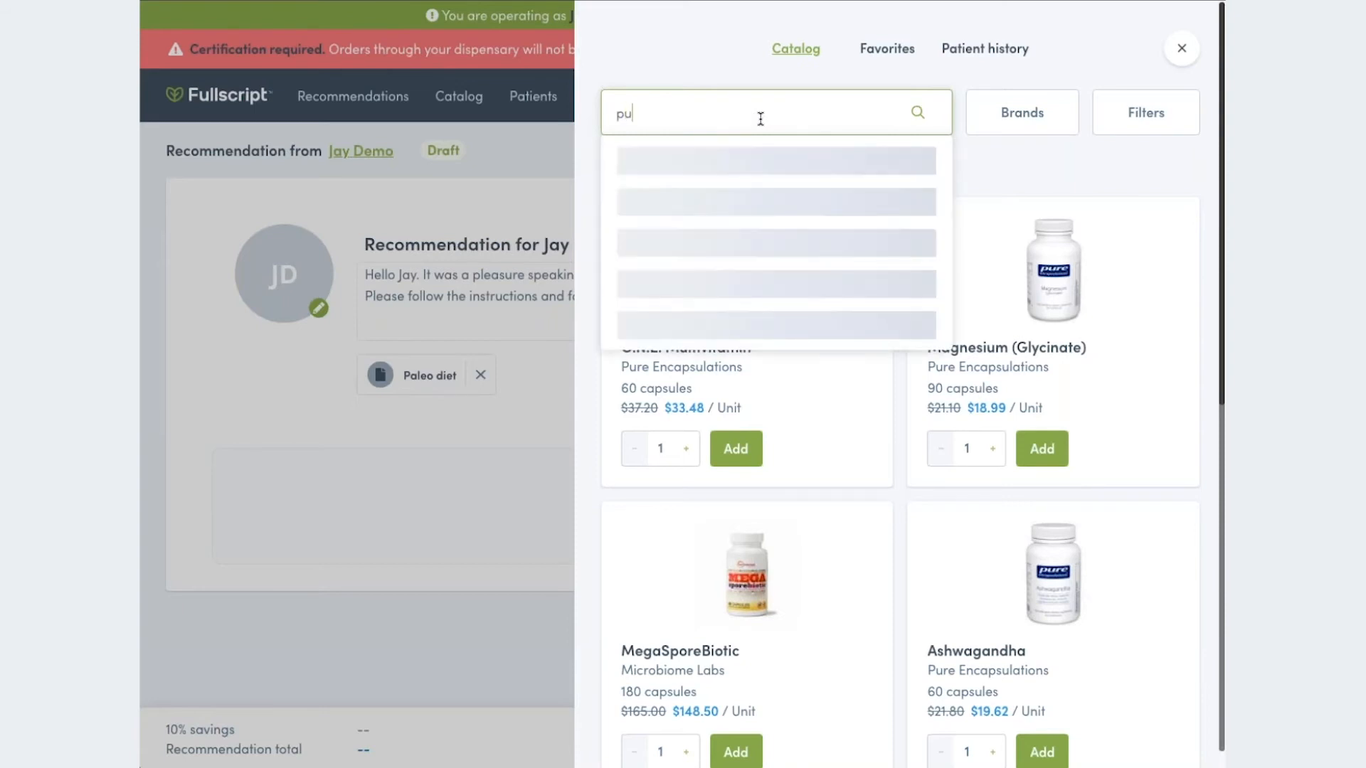
{"action": "type", "text": "re"}
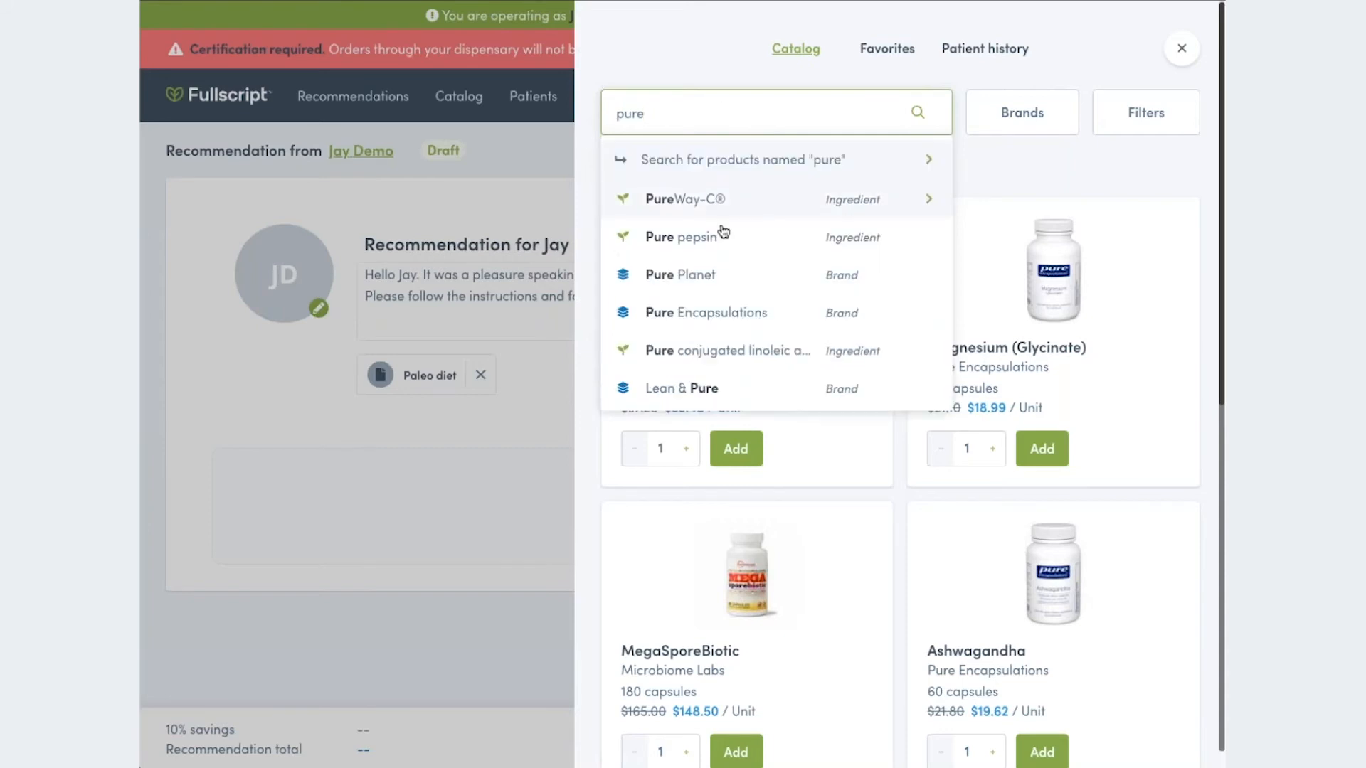
{"action": "left_click", "coordinate": [724, 318]}
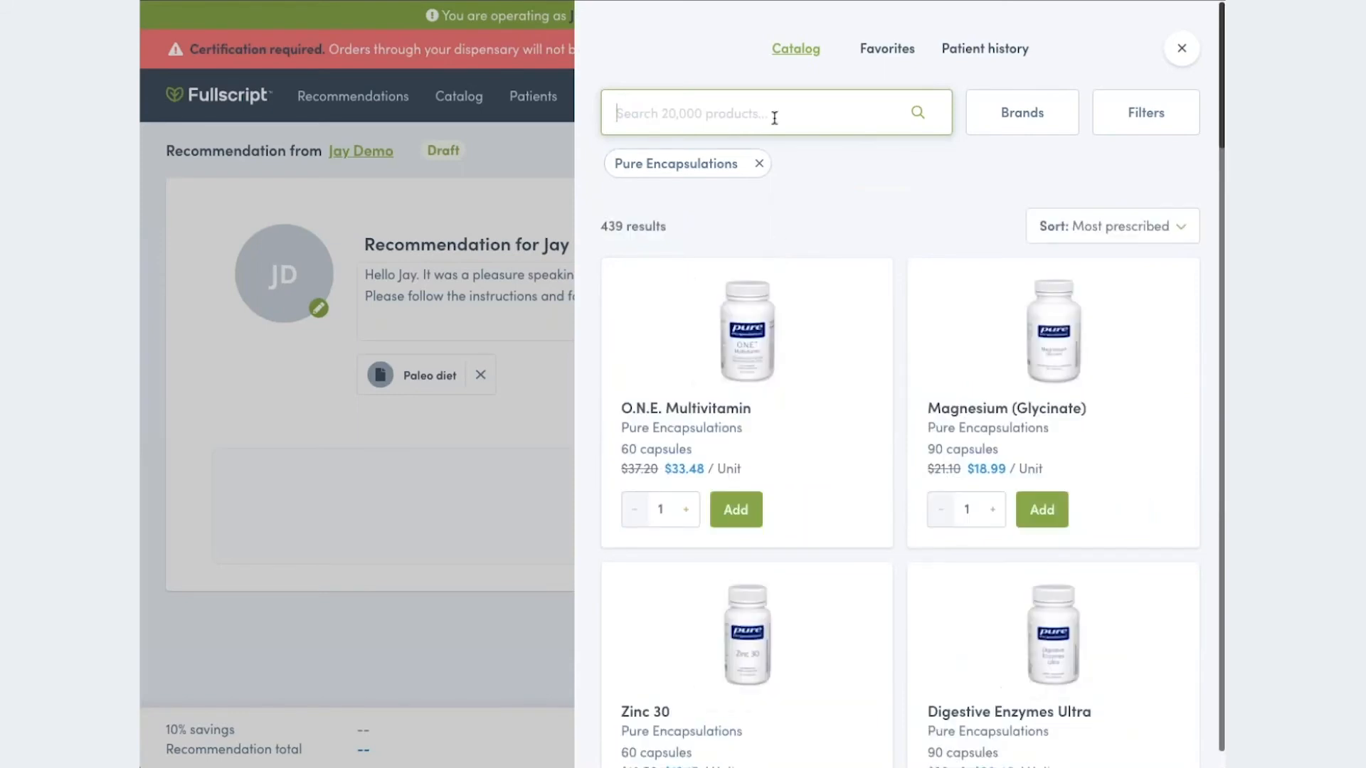
{"action": "type", "text": "klaire"}
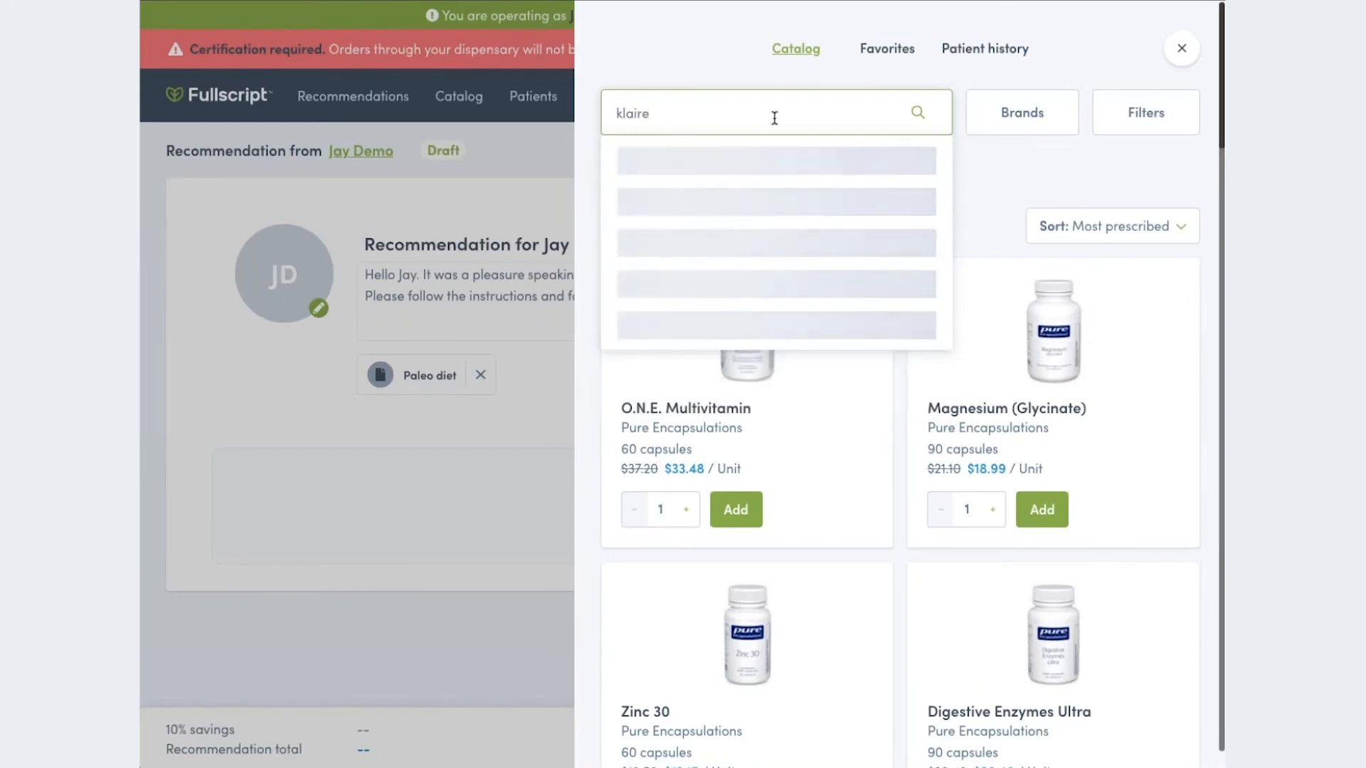
{"action": "left_click", "coordinate": [732, 194]}
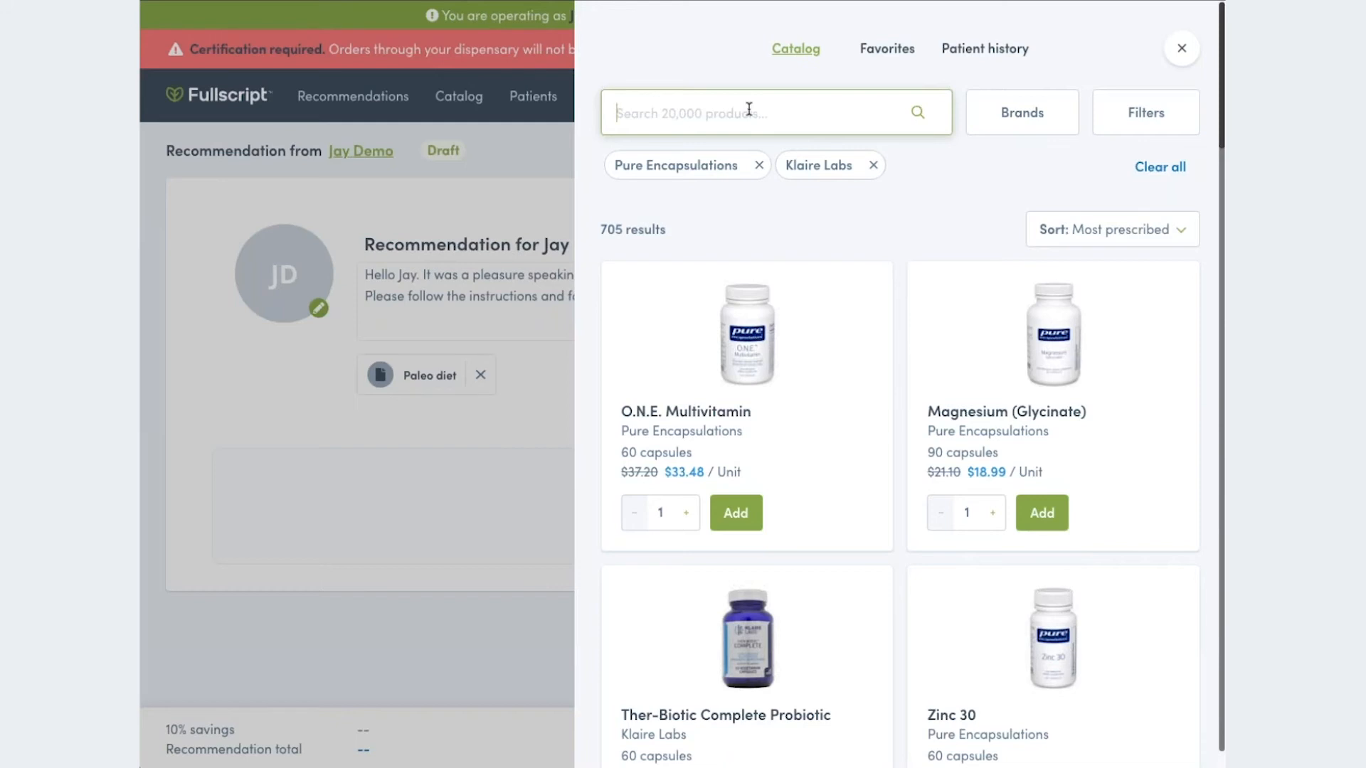
- Search the product catalog for "probi" to view the suggested matches
{"action": "type", "text": "pr"}
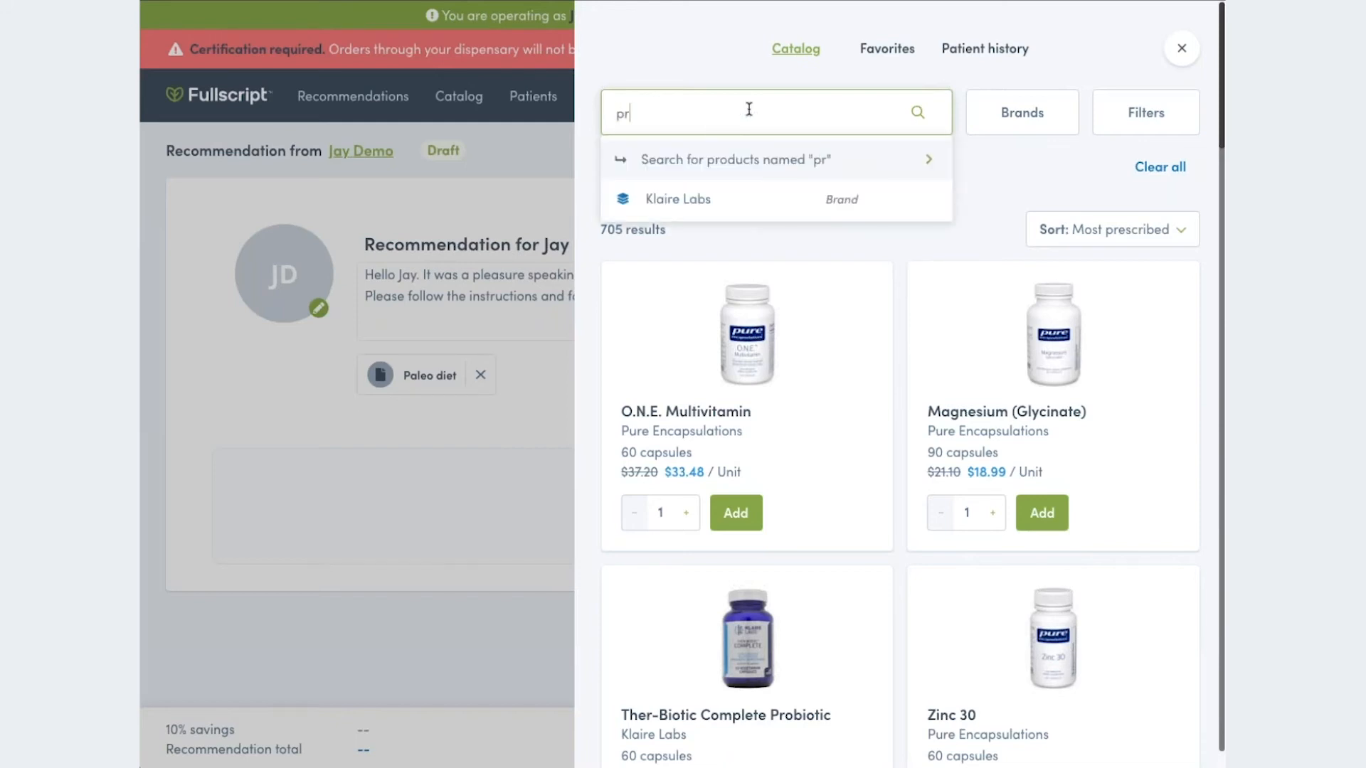
{"action": "type", "text": "obi"}
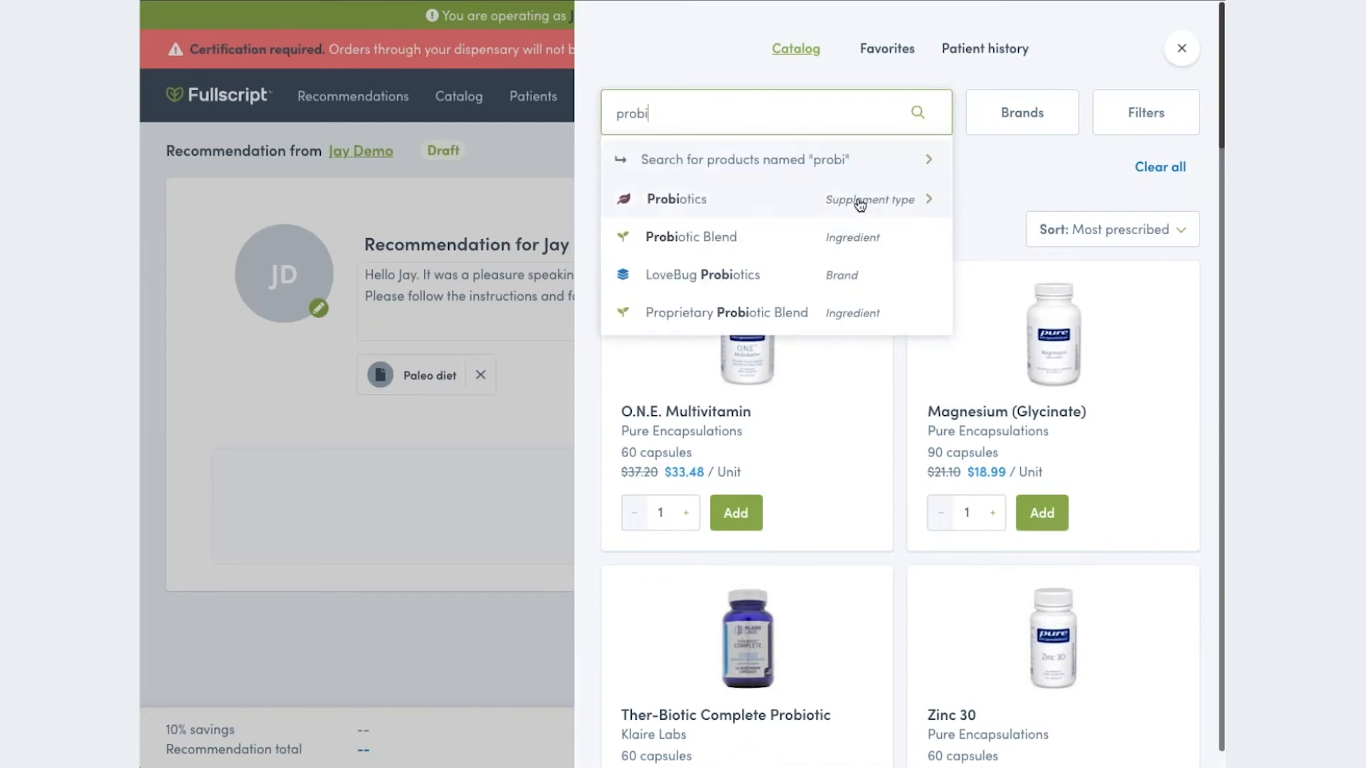
- Replace the search with "magne", filter by the ingredient Magnesium and set its minimum amount to more than 200 mg
{"action": "double_click", "coordinate": [658, 115]}
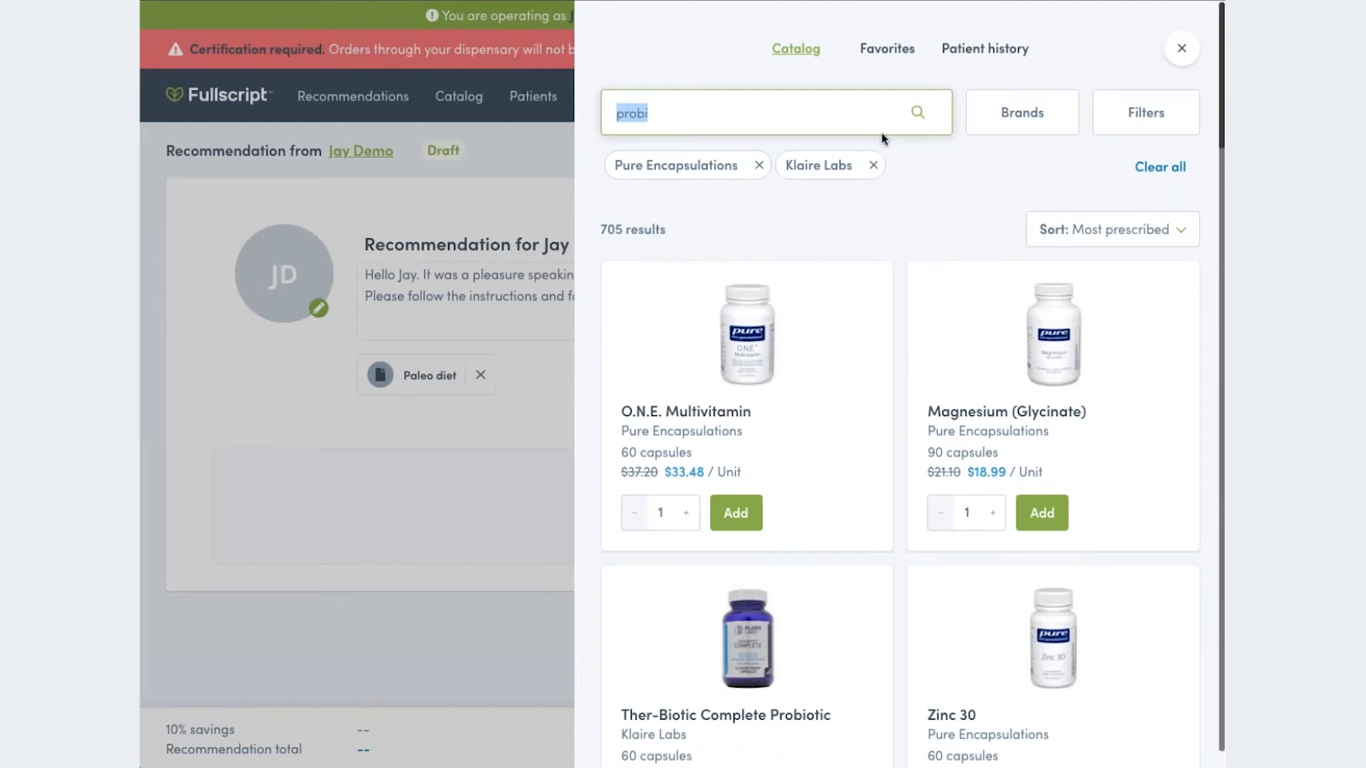
{"action": "type", "text": "ma"}
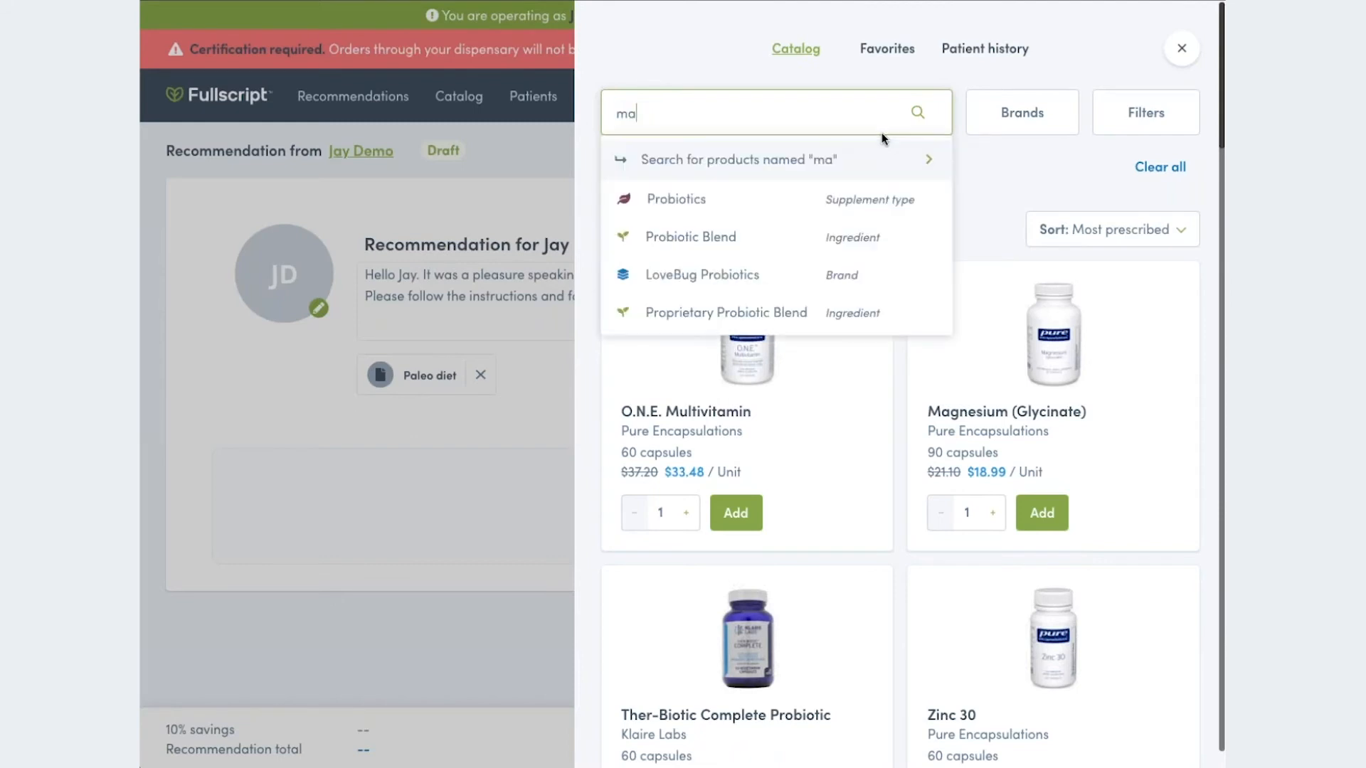
{"action": "type", "text": "gne"}
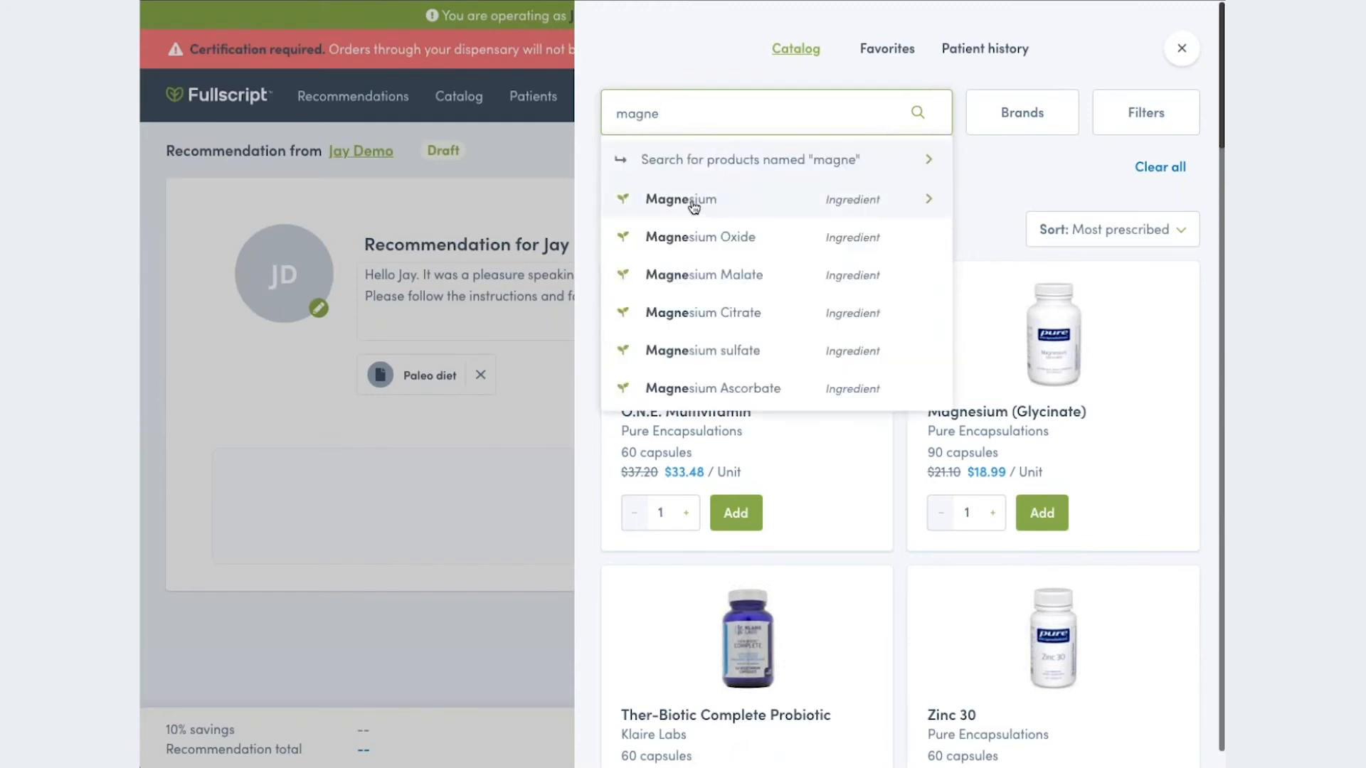
{"action": "left_click", "coordinate": [692, 203]}
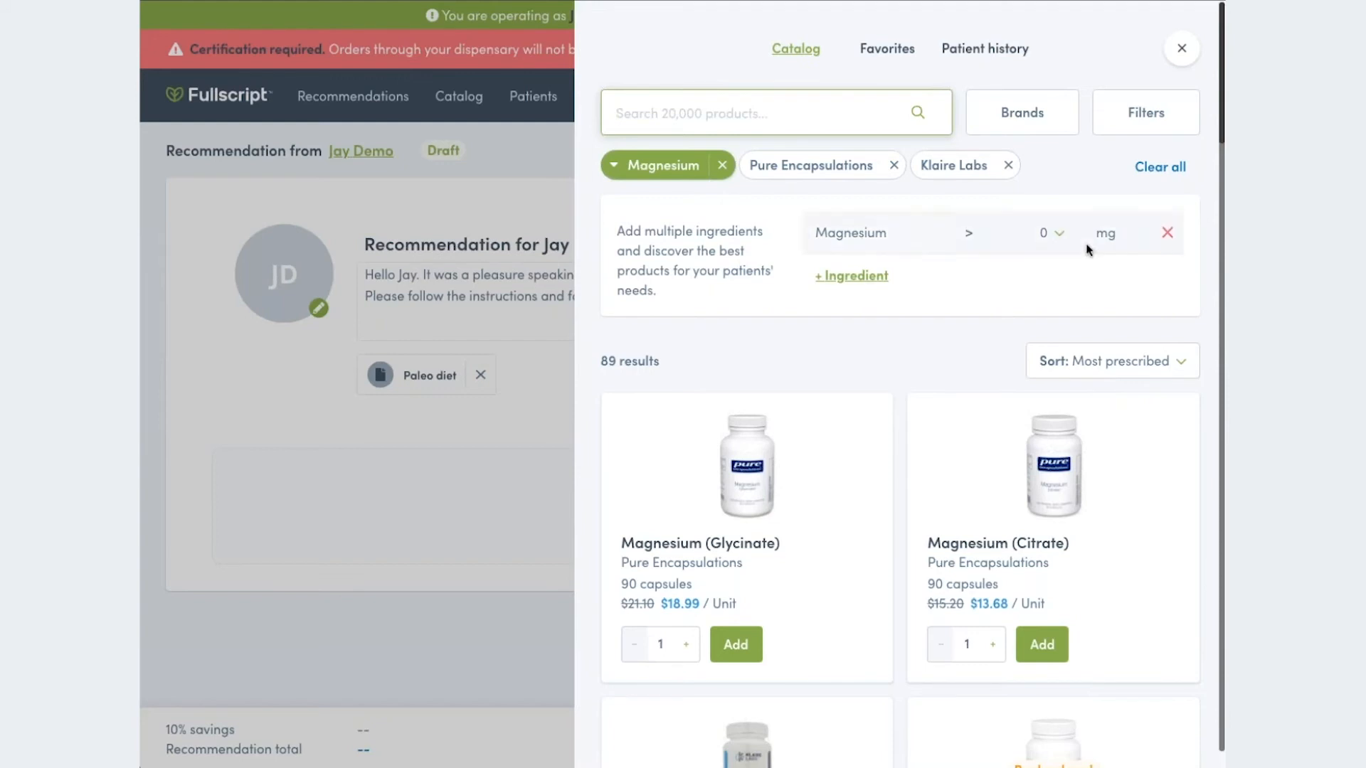
{"action": "left_click", "coordinate": [1060, 235]}
{"action": "scroll", "coordinate": [1031, 308], "scroll_direction": "down", "scroll_amount": 3}
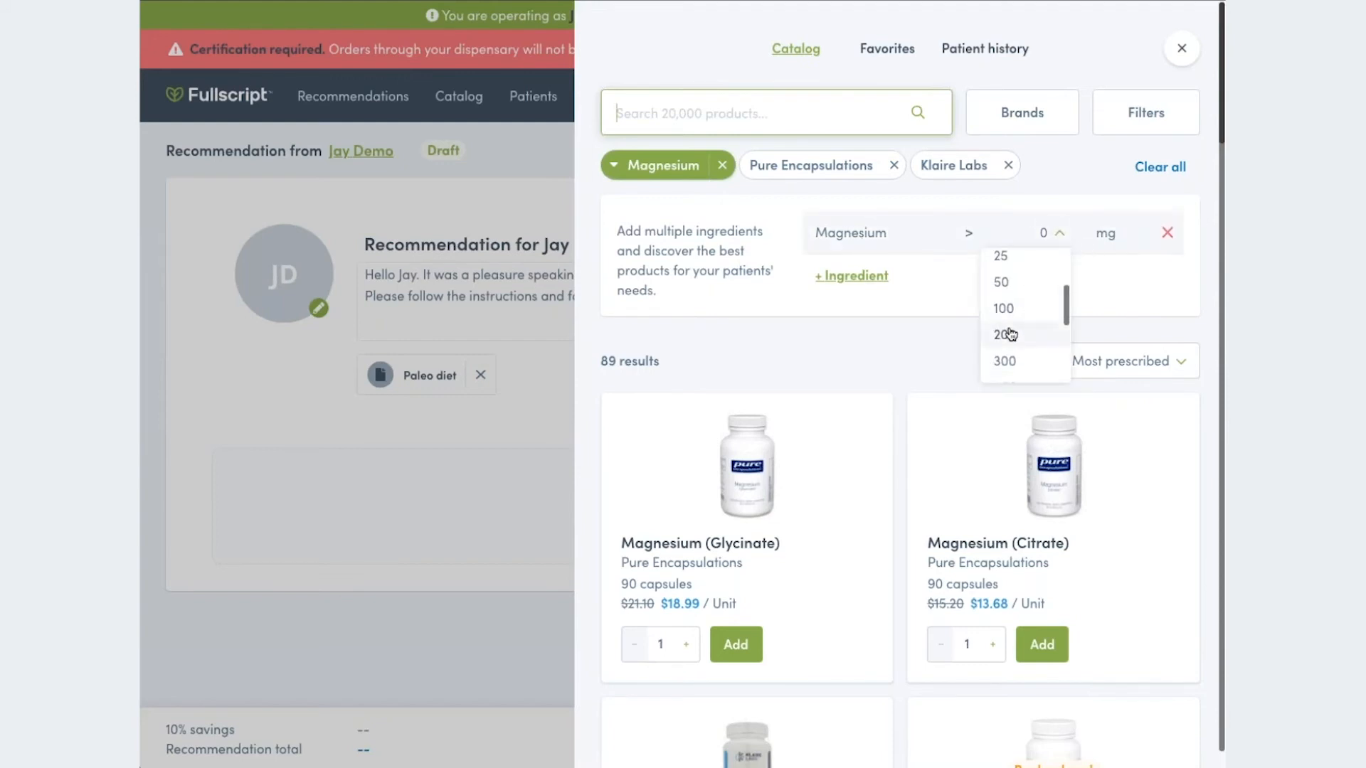
{"action": "left_click", "coordinate": [1009, 335]}
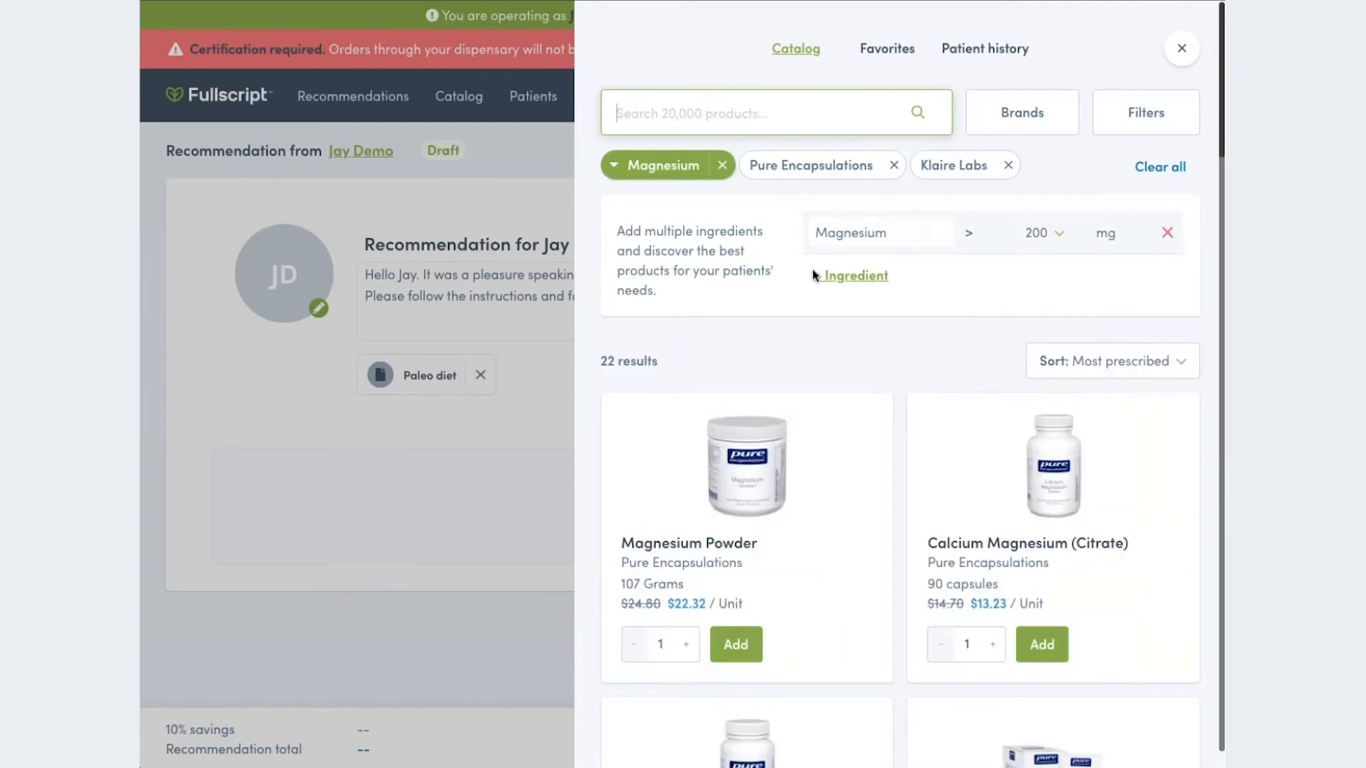
- Add Calcium as a second ingredient filter and set its minimum amount to more than 100 mg
{"action": "left_click", "coordinate": [862, 282]}
{"action": "type", "text": "cal"}
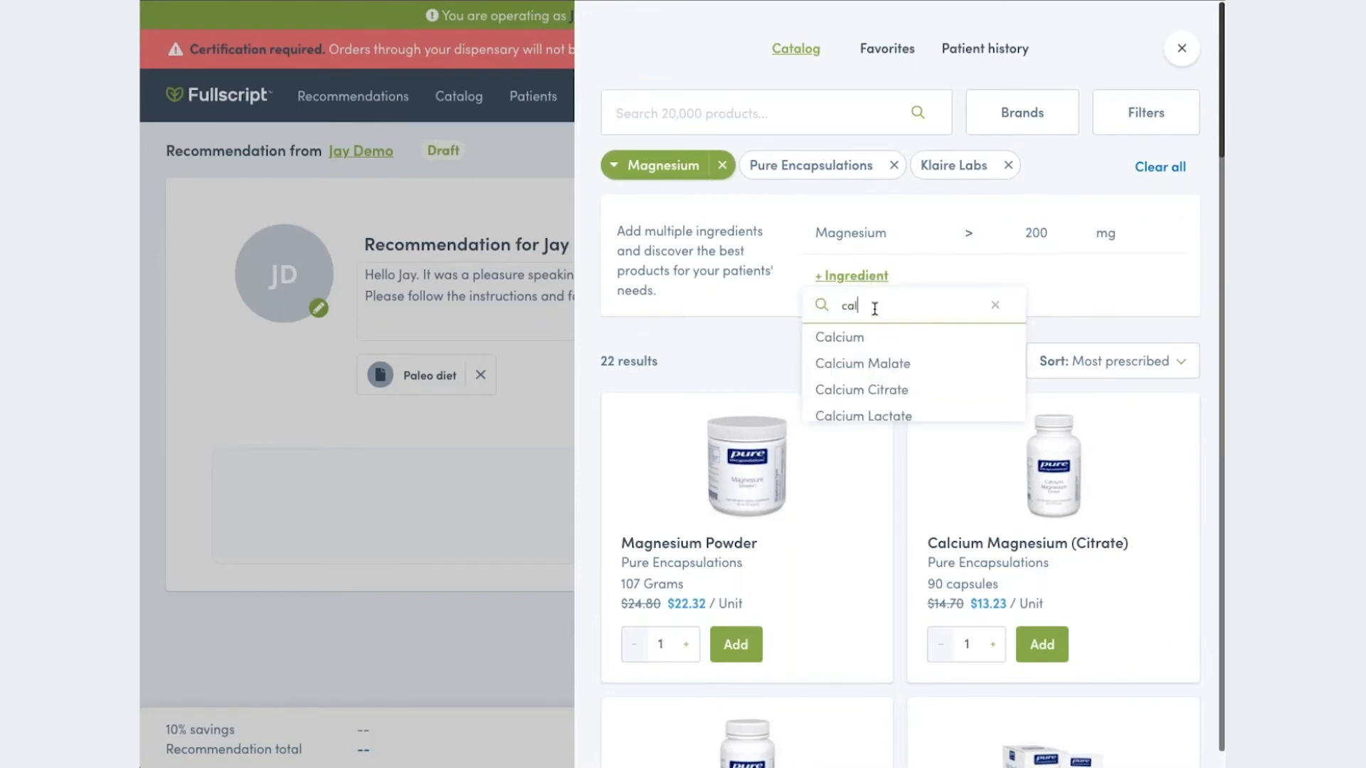
{"action": "left_click", "coordinate": [848, 340]}
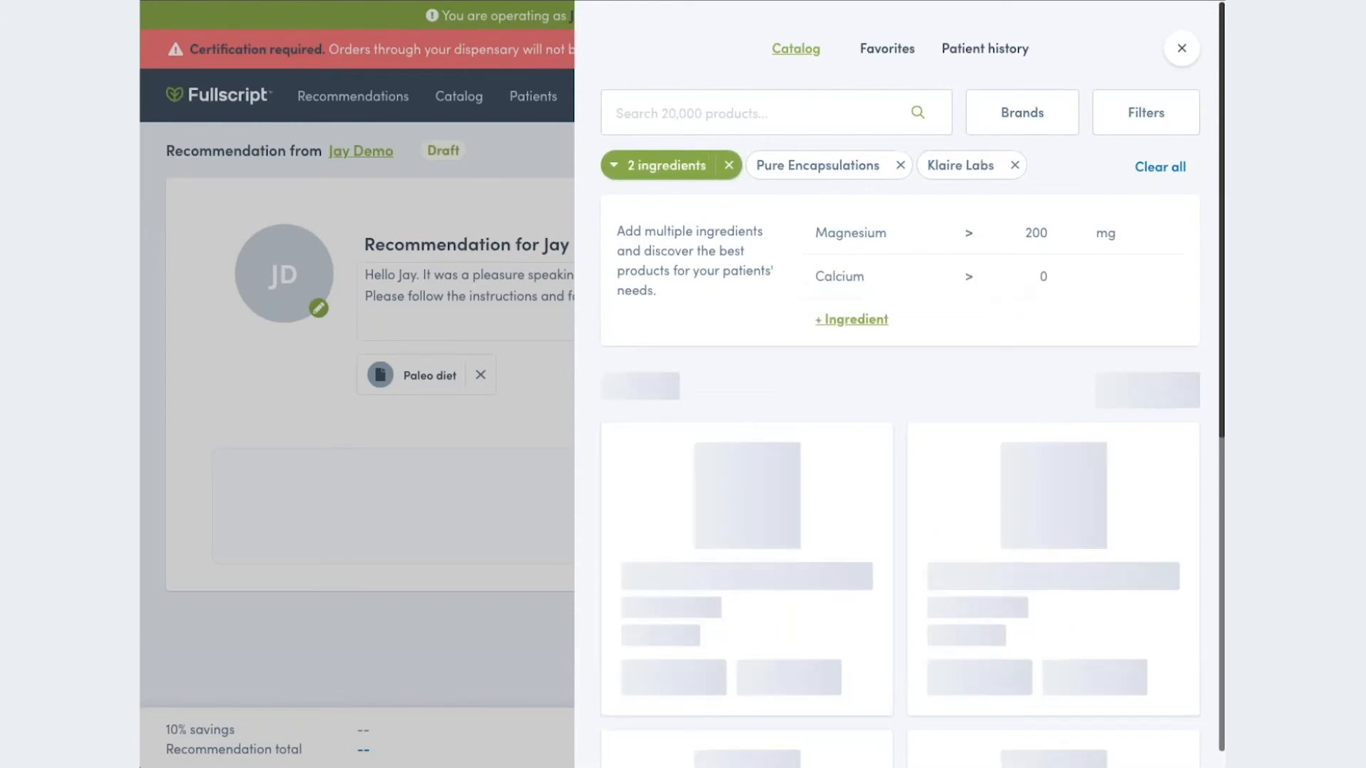
{"action": "left_click", "coordinate": [1058, 279]}
{"action": "scroll", "coordinate": [1038, 353], "scroll_direction": "down", "scroll_amount": 2}
{"action": "scroll", "coordinate": [1039, 354], "scroll_direction": "down", "scroll_amount": 1}
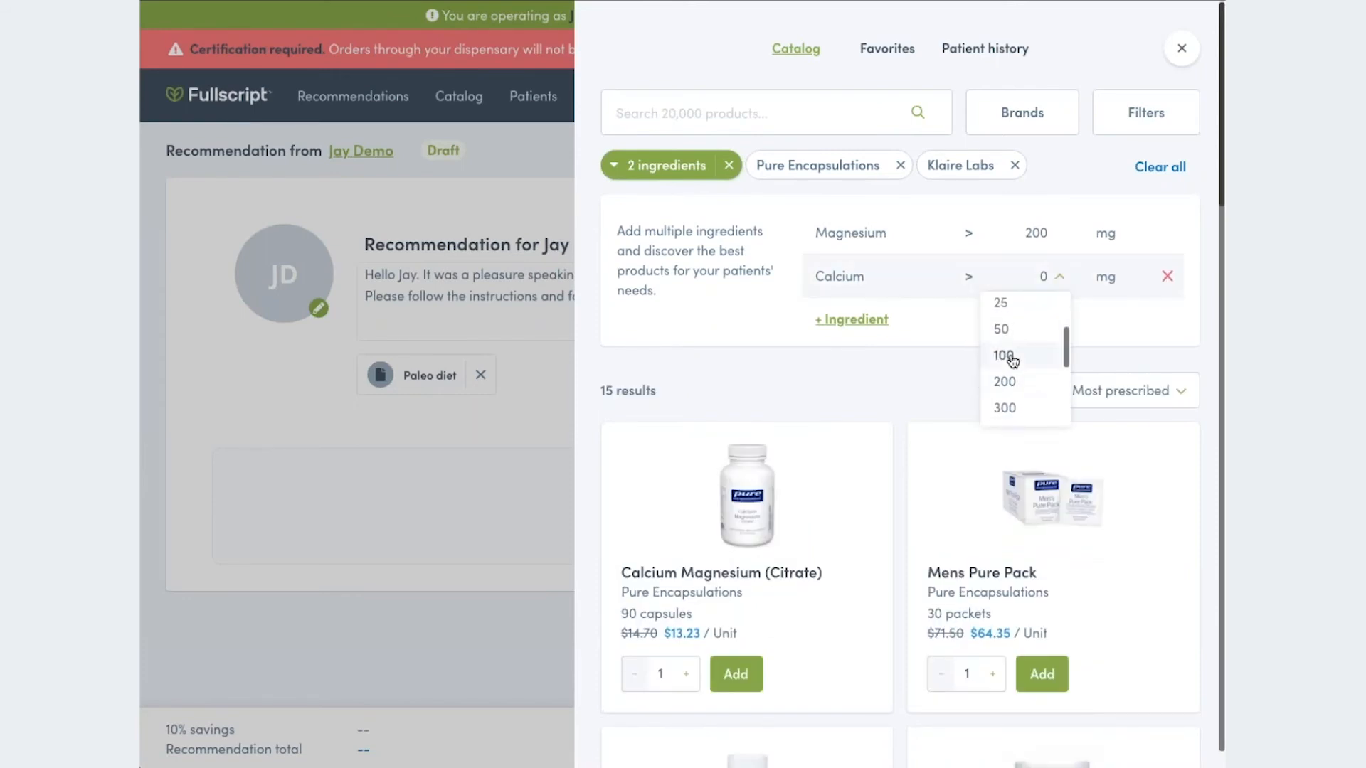
{"action": "left_click", "coordinate": [1011, 357]}
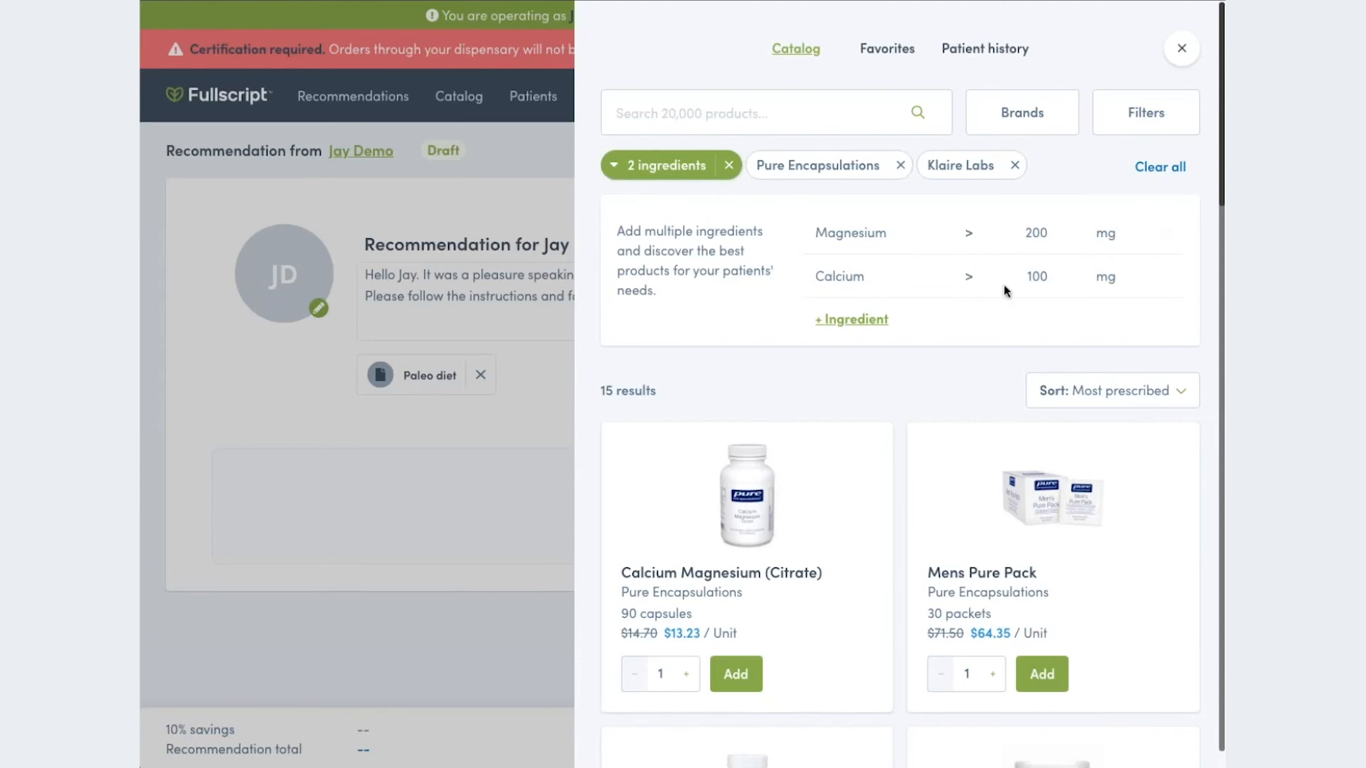
- Restrict the catalog results to products with the Vegan certification
{"action": "left_click", "coordinate": [1152, 114]}
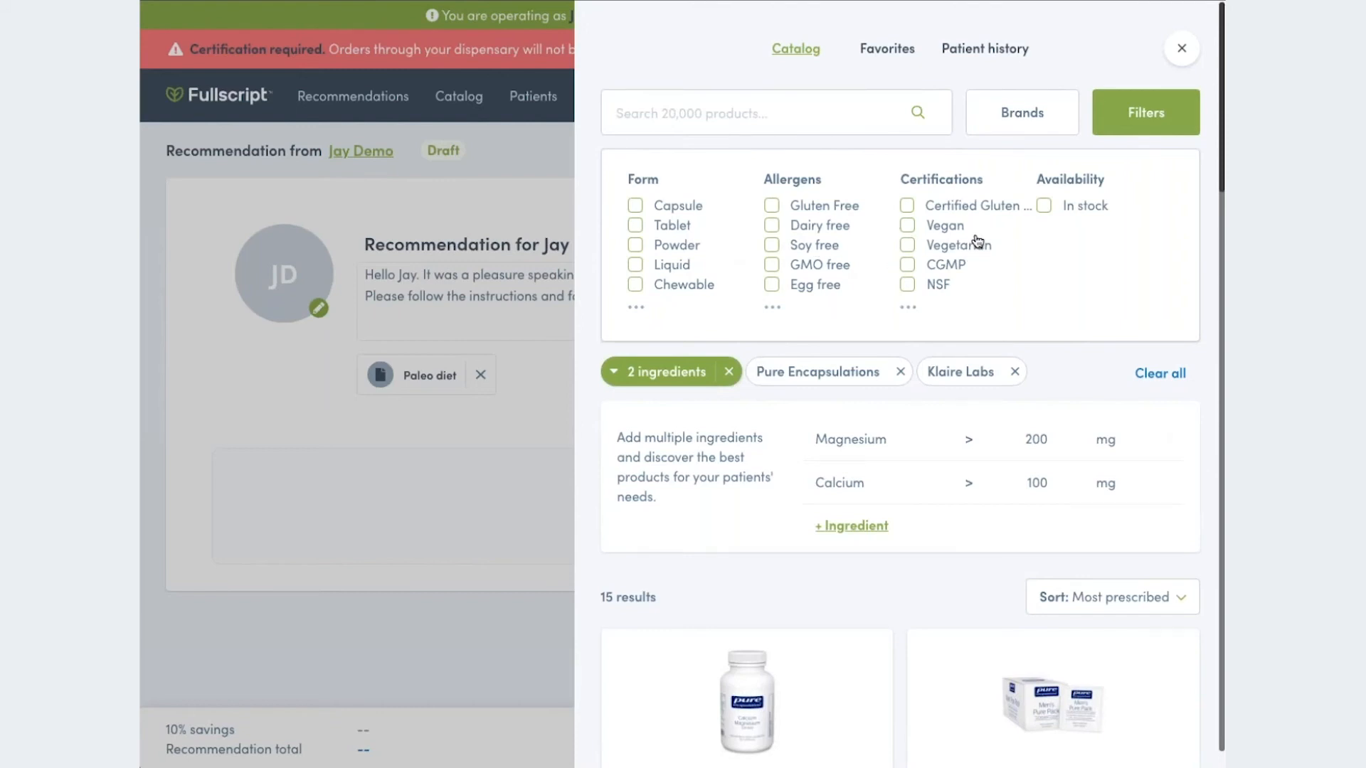
{"action": "left_click", "coordinate": [907, 226]}
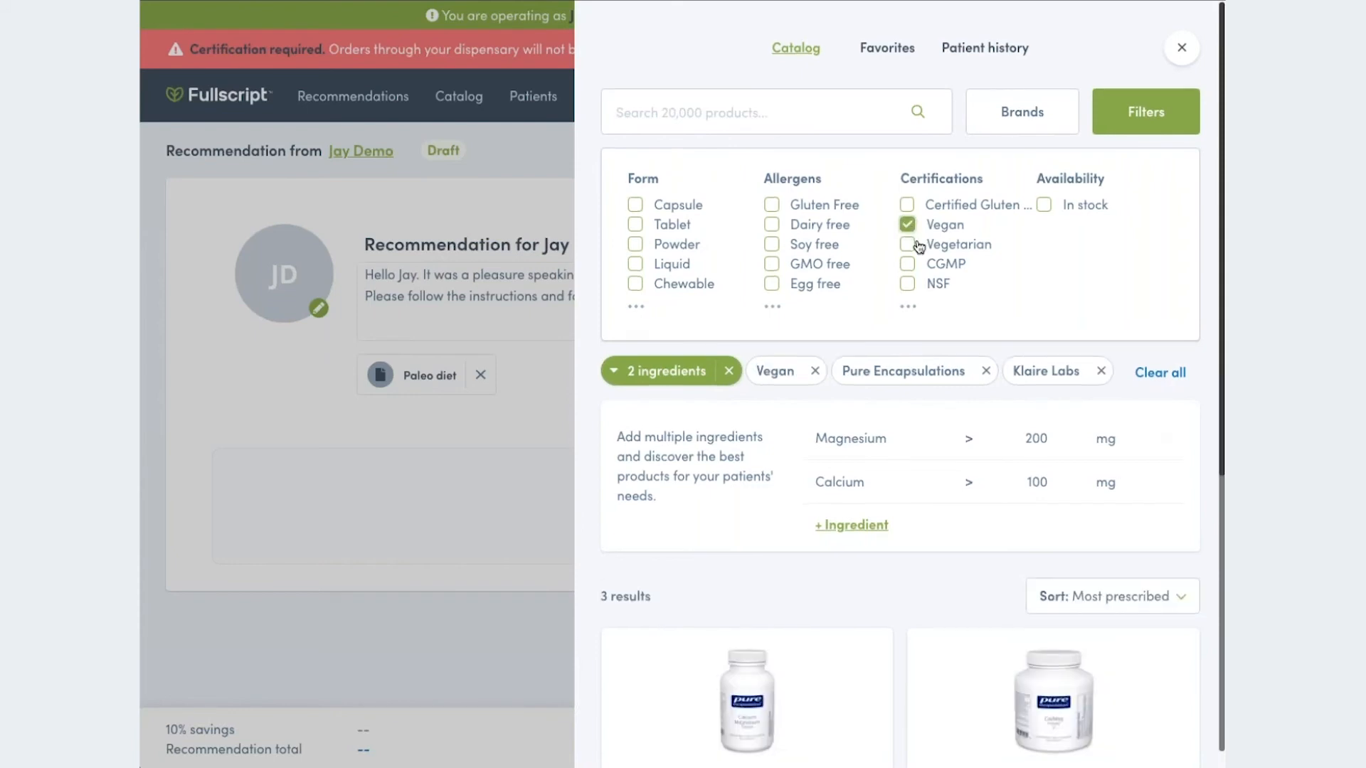
- Add one unit of Calcium Magnesium (Citrate) by Pure Encapsulations to the recommendation and close the catalog
{"action": "scroll", "coordinate": [918, 245], "scroll_direction": "down", "scroll_amount": 2}
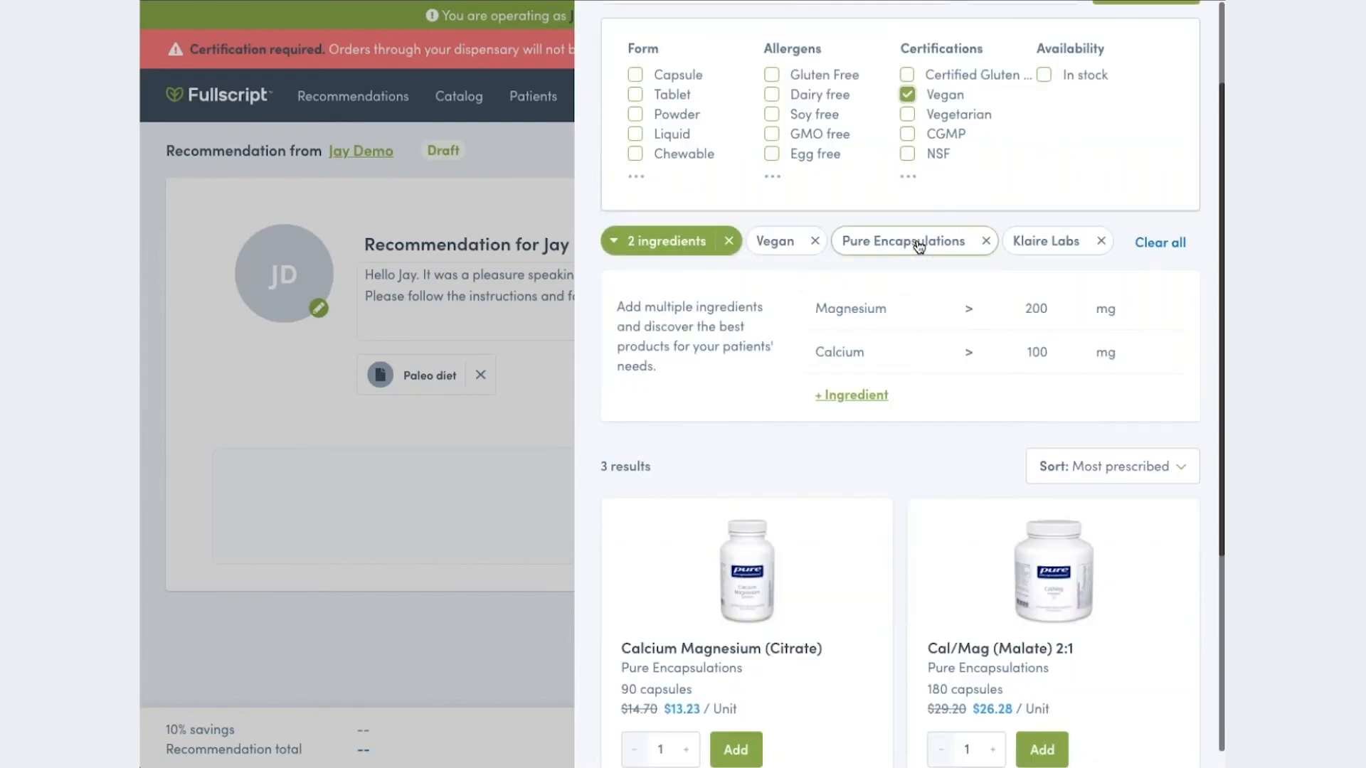
{"action": "scroll", "coordinate": [918, 246], "scroll_direction": "down", "scroll_amount": 1}
{"action": "scroll", "coordinate": [839, 313], "scroll_direction": "up", "scroll_amount": 1}
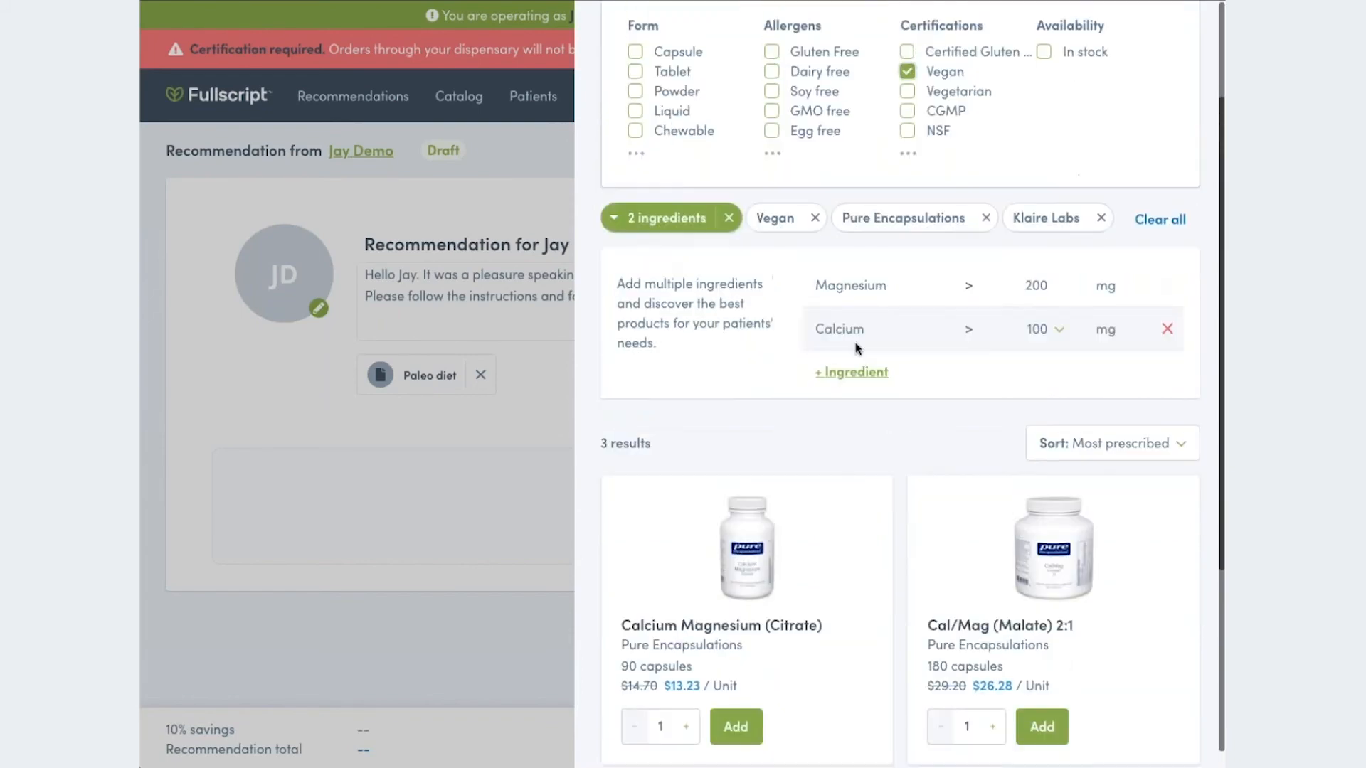
{"action": "scroll", "coordinate": [861, 356], "scroll_direction": "down", "scroll_amount": 1}
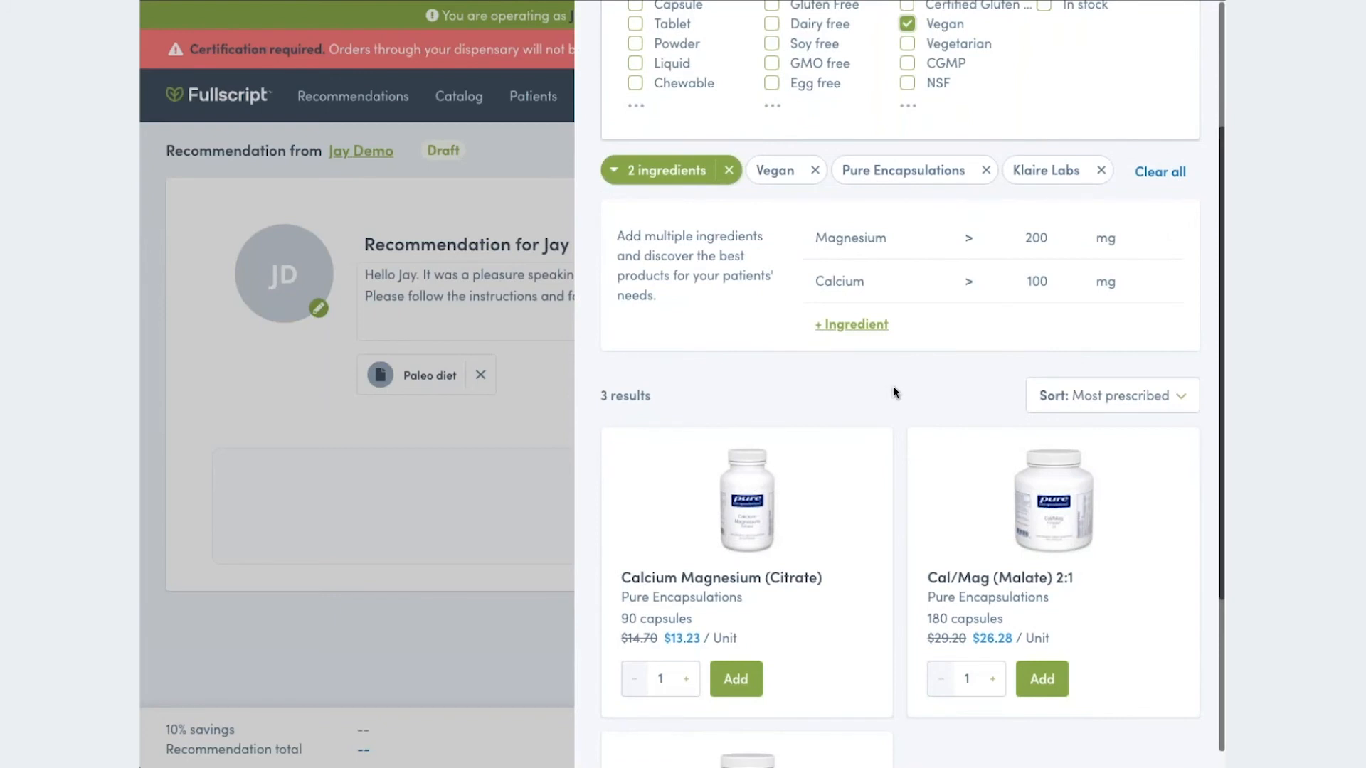
{"action": "scroll", "coordinate": [894, 388], "scroll_direction": "down", "scroll_amount": 1}
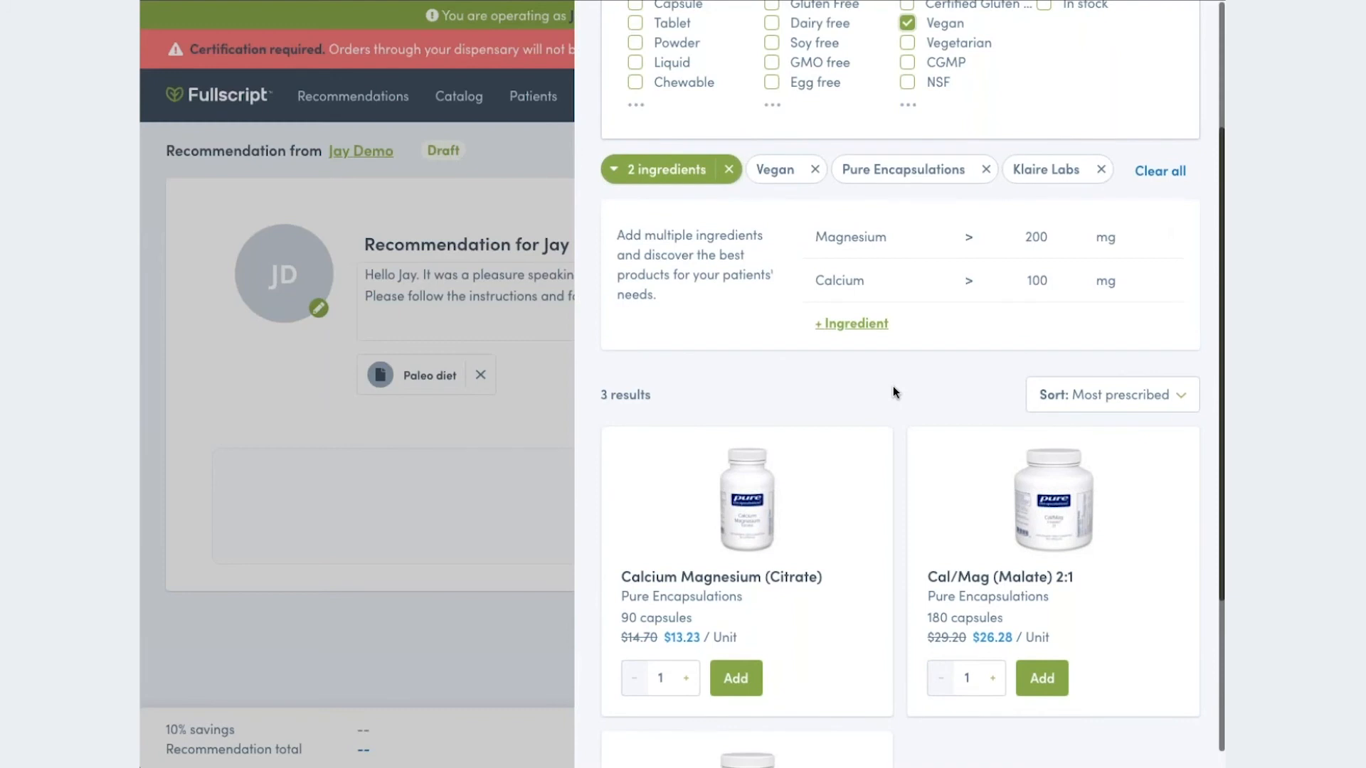
{"action": "scroll", "coordinate": [893, 387], "scroll_direction": "down", "scroll_amount": 1}
{"action": "scroll", "coordinate": [893, 390], "scroll_direction": "down", "scroll_amount": 2}
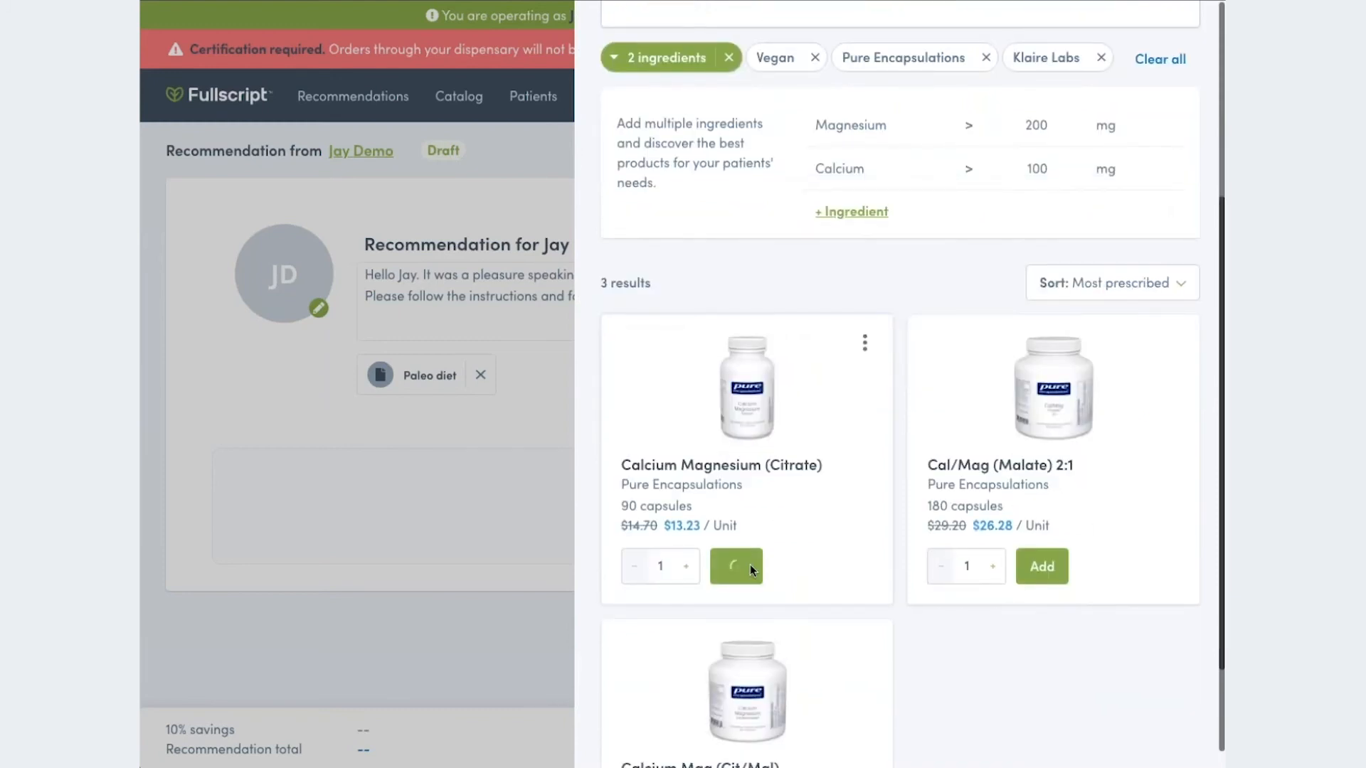
{"action": "left_click", "coordinate": [512, 435]}
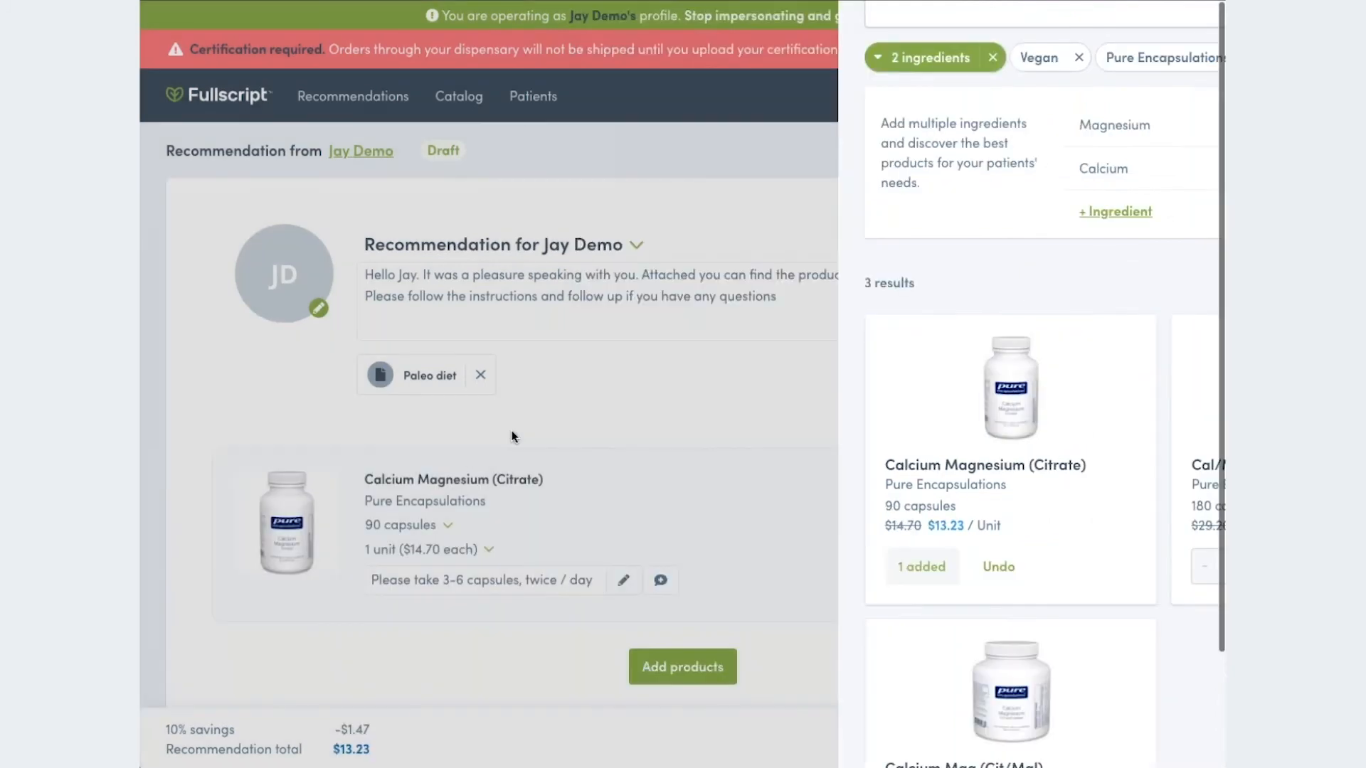
- Open the dosage of Calcium Magnesium (Citrate) for editing and look through its frequency and duration options
{"action": "scroll", "coordinate": [514, 437], "scroll_direction": "down", "scroll_amount": 2}
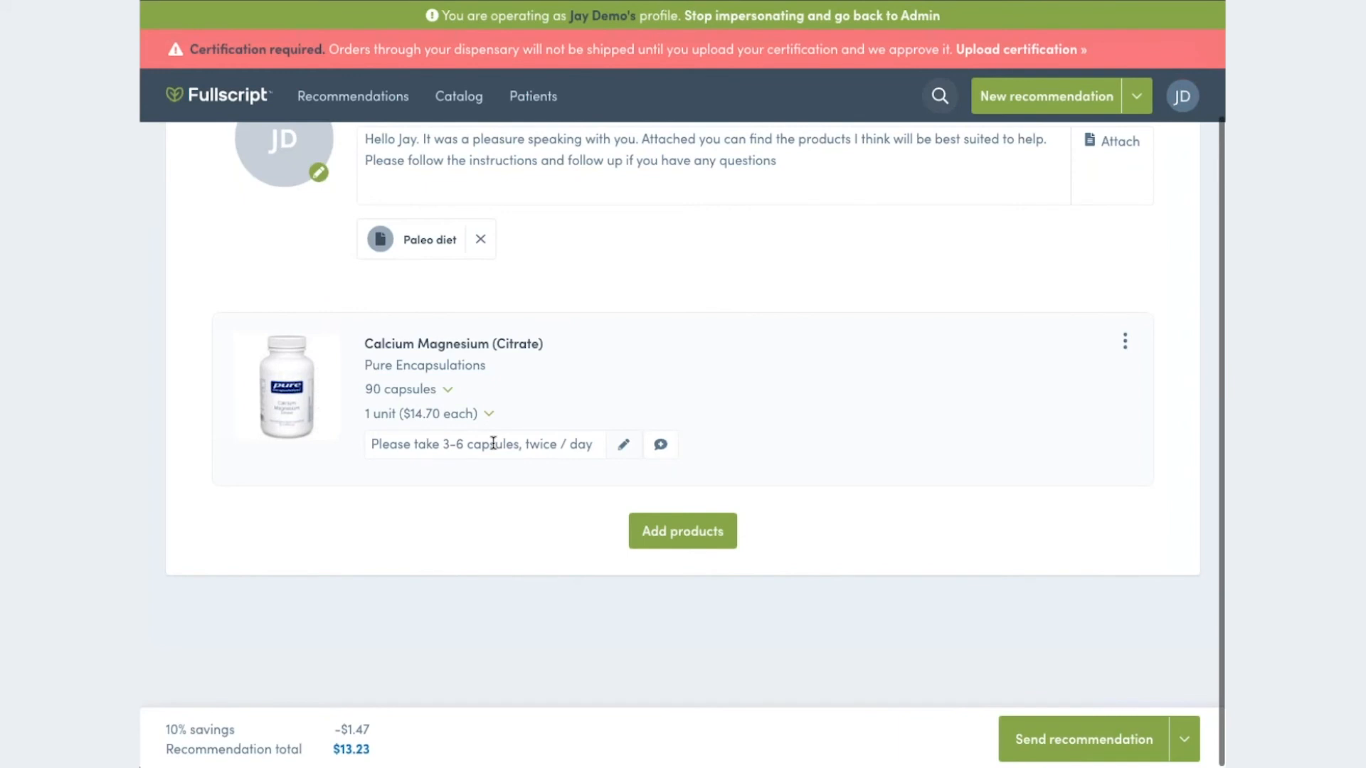
{"action": "left_click", "coordinate": [625, 447]}
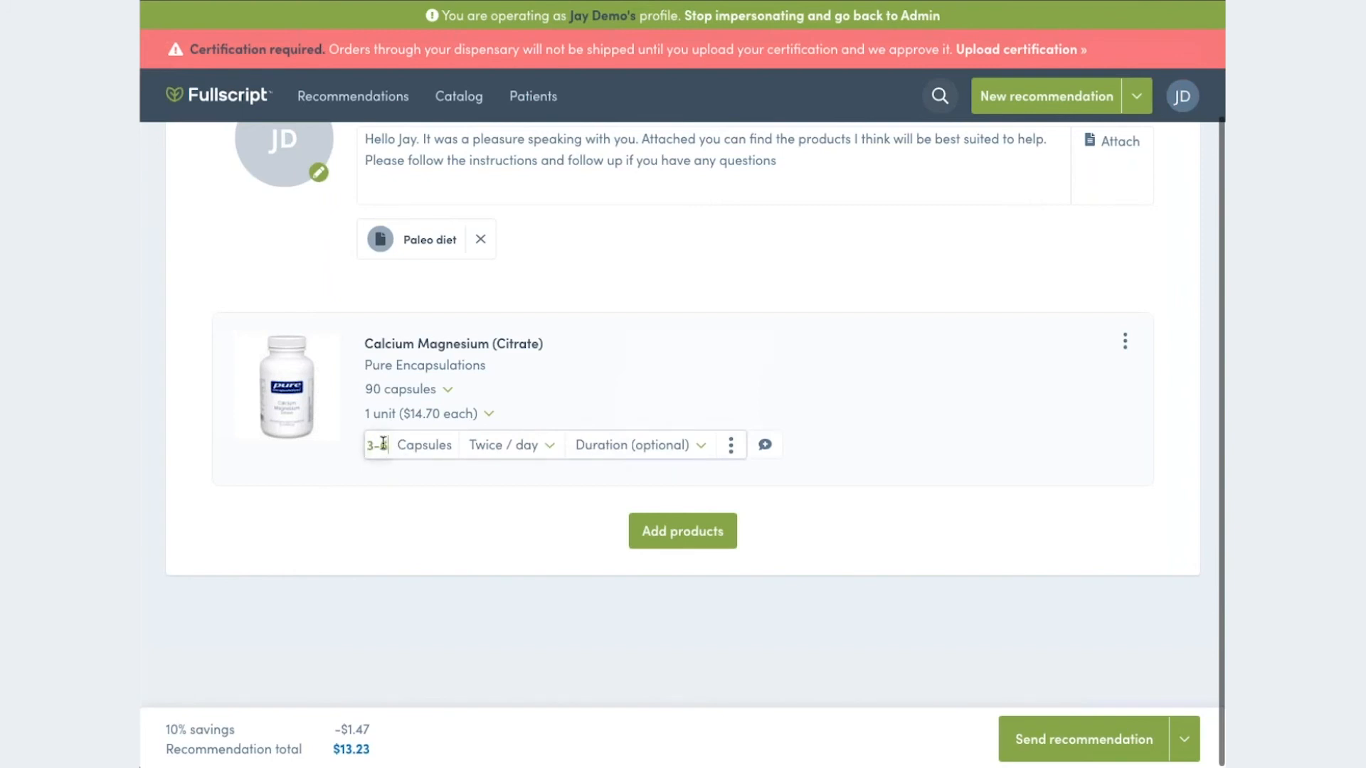
{"action": "left_click", "coordinate": [548, 448]}
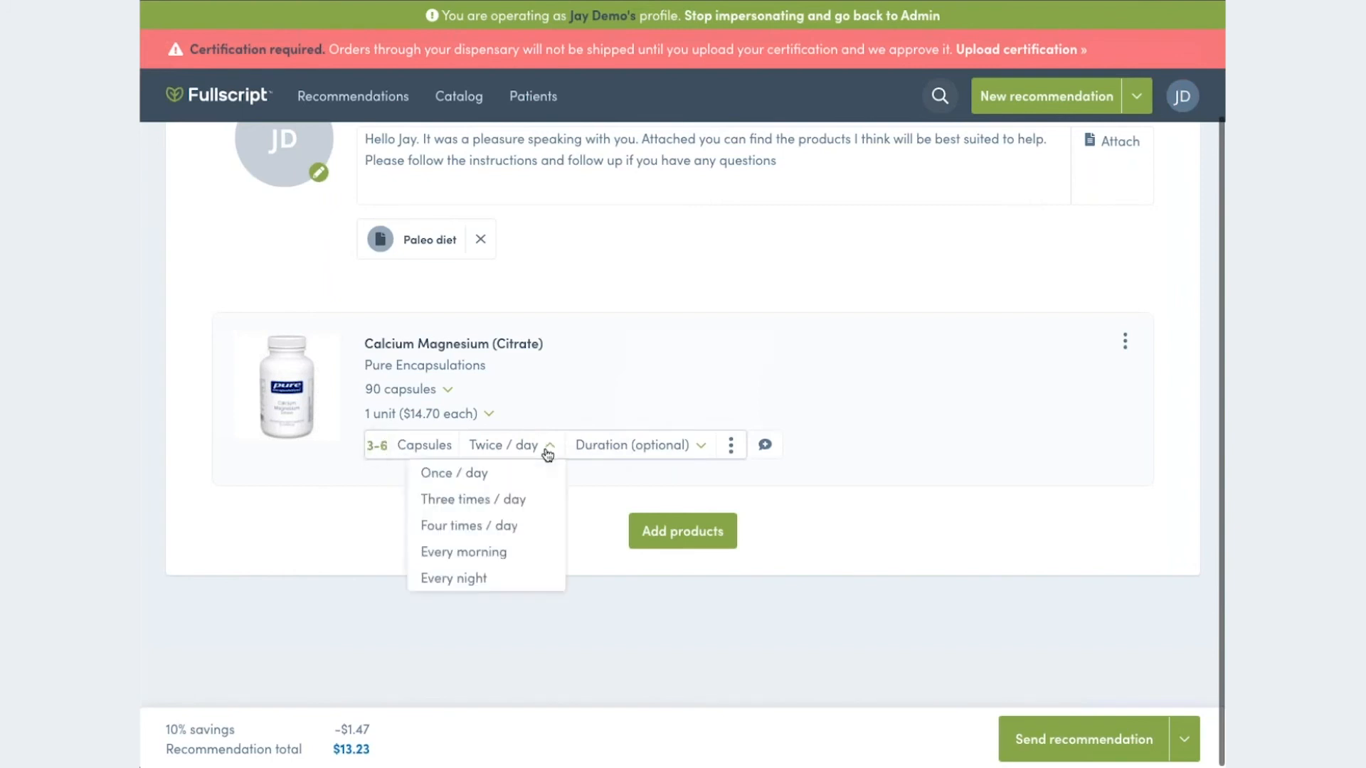
{"action": "left_click", "coordinate": [697, 447]}
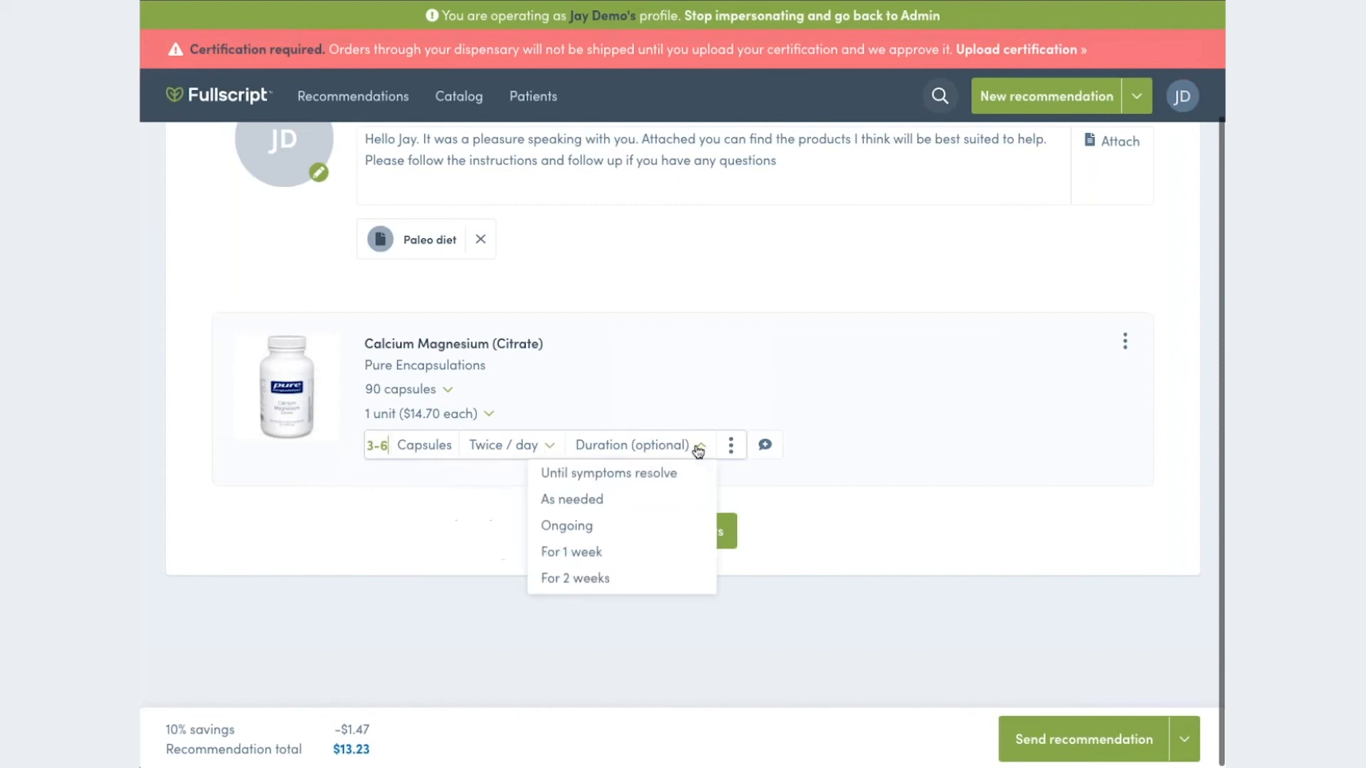
{"action": "scroll", "coordinate": [643, 527], "scroll_direction": "down", "scroll_amount": 3}
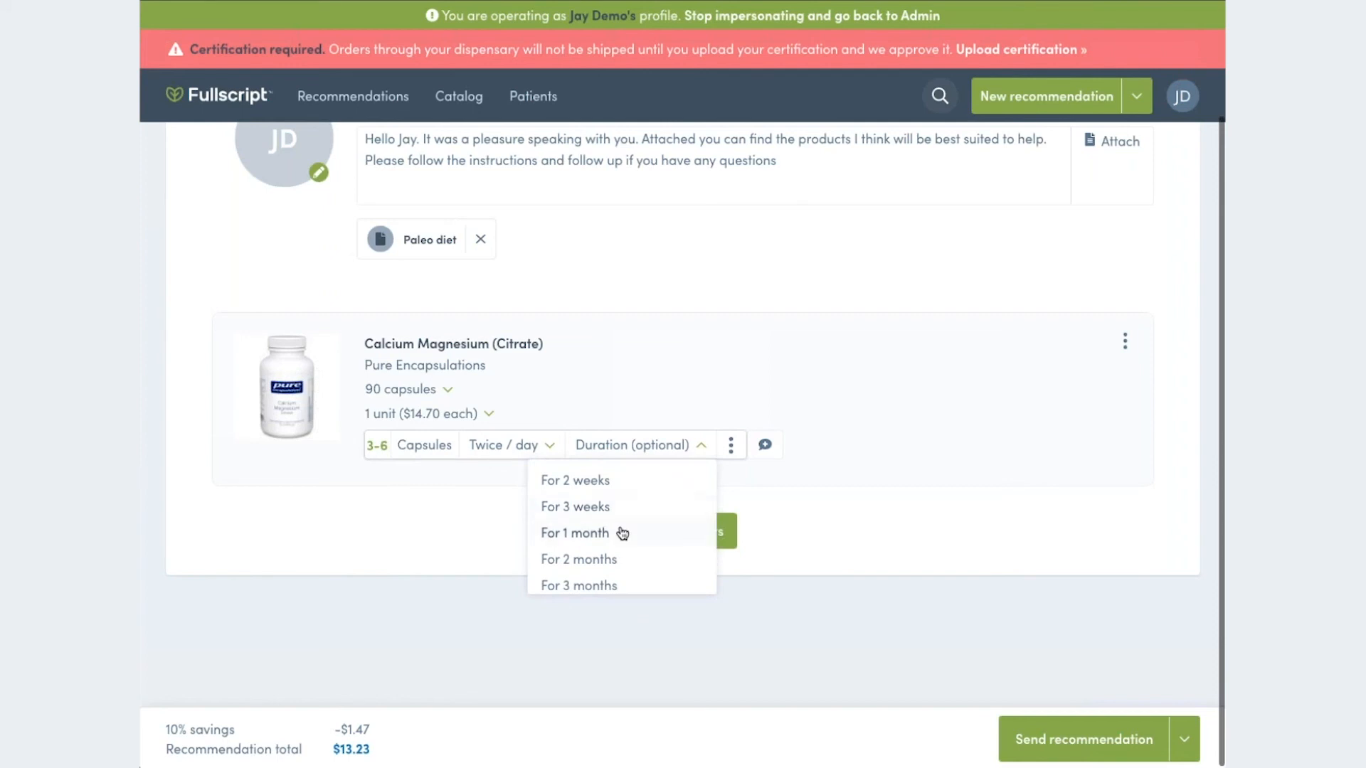
- Open the additional notes field for Calcium Magnesium (Citrate) and leave it empty
{"action": "left_click", "coordinate": [765, 447]}
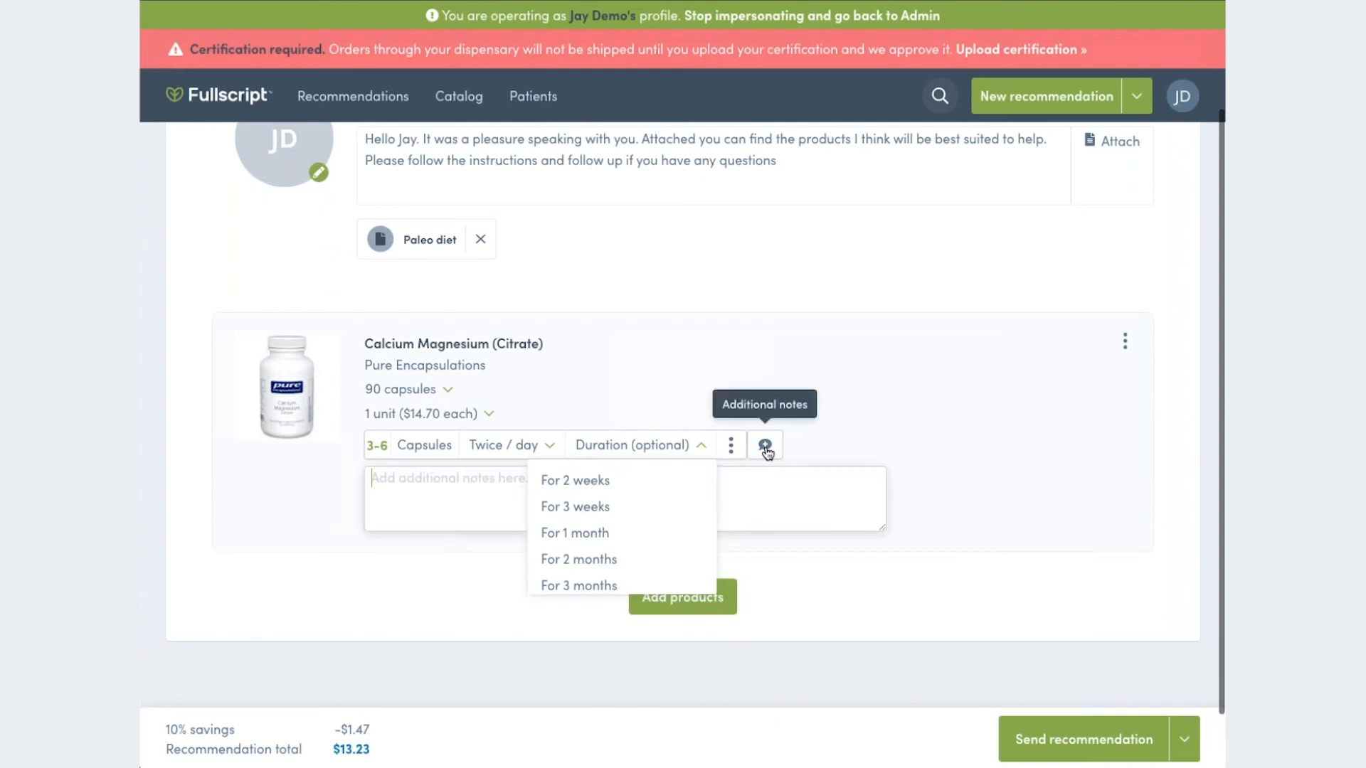
{"action": "left_click", "coordinate": [496, 489]}
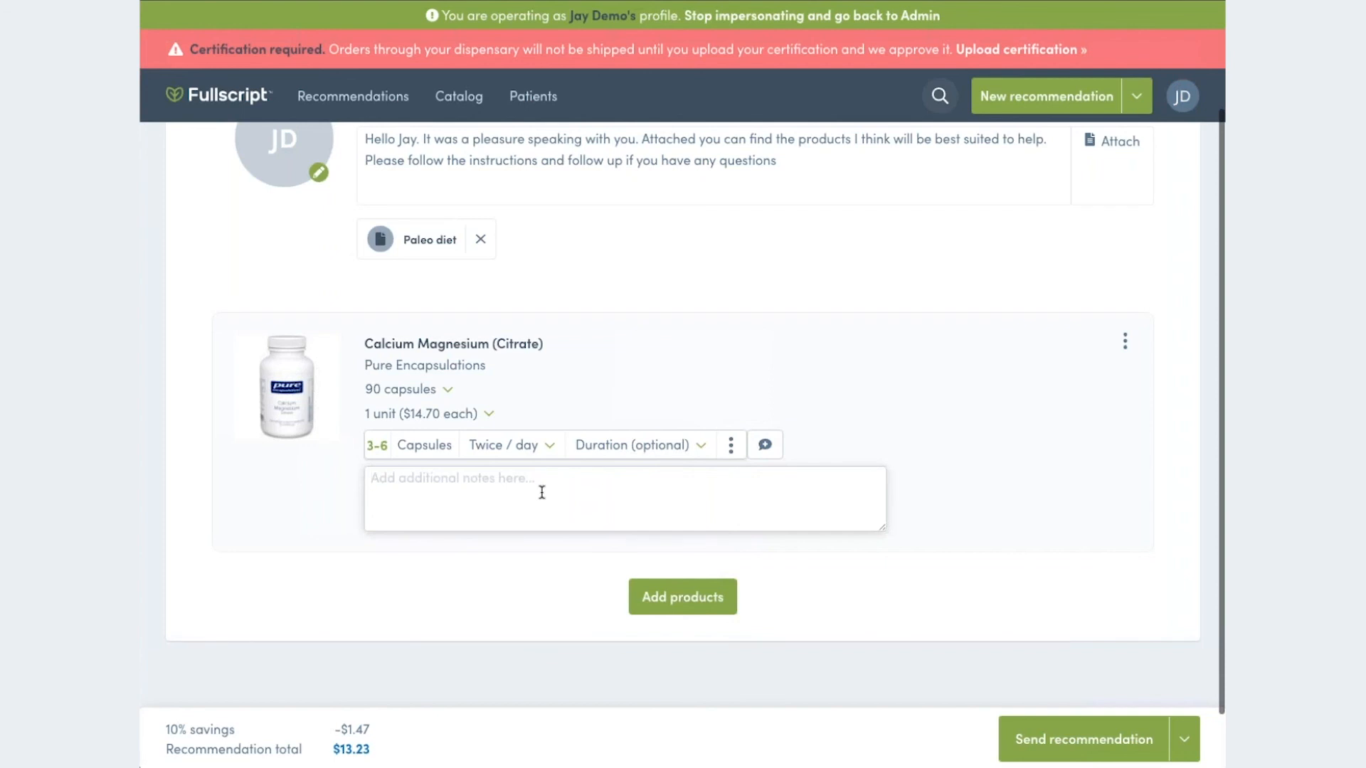
{"action": "left_click", "coordinate": [961, 570]}
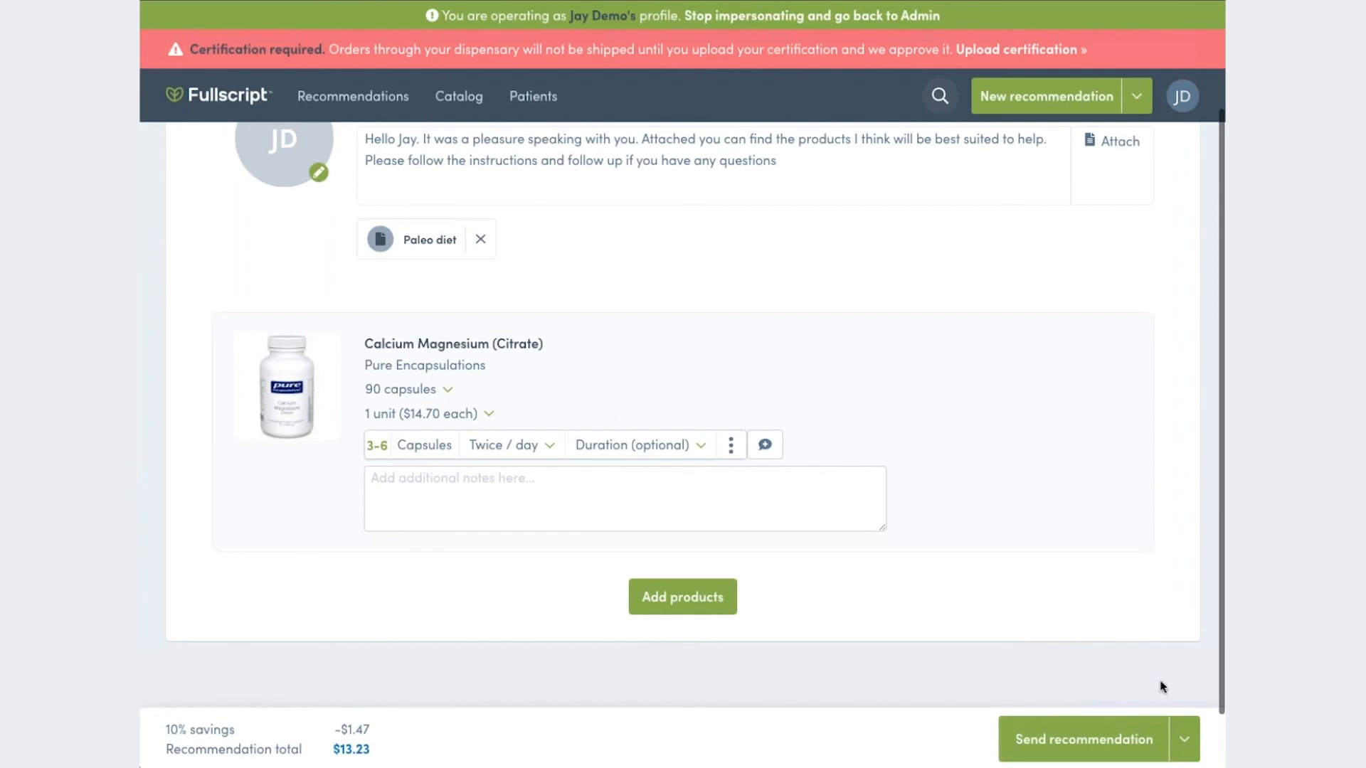
- Examine the alternatives to sending the recommendation, such as the patient preview, and look over the draft
{"action": "left_click", "coordinate": [1186, 741]}
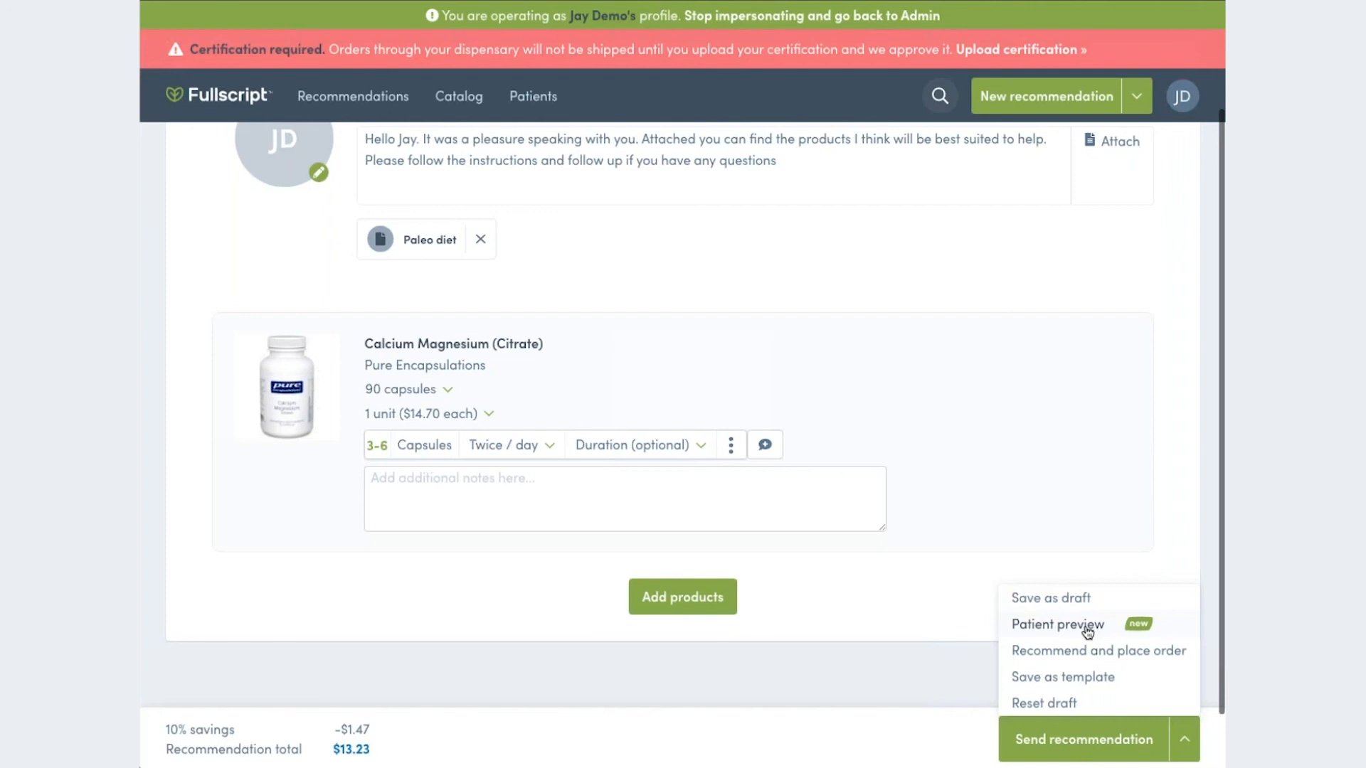
{"action": "left_click", "coordinate": [946, 615]}
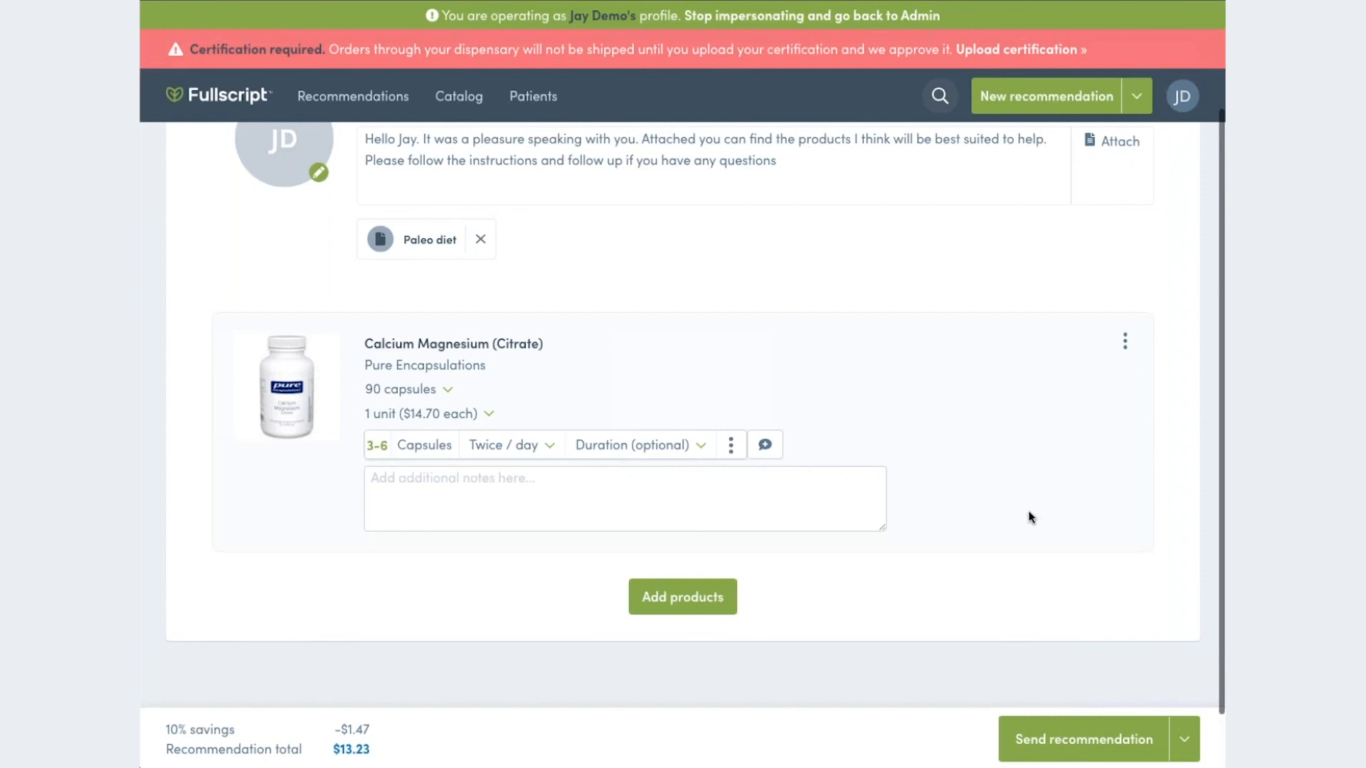
{"action": "scroll", "coordinate": [1031, 517], "scroll_direction": "up", "scroll_amount": 1}
{"action": "scroll", "coordinate": [1032, 517], "scroll_direction": "up", "scroll_amount": 1}
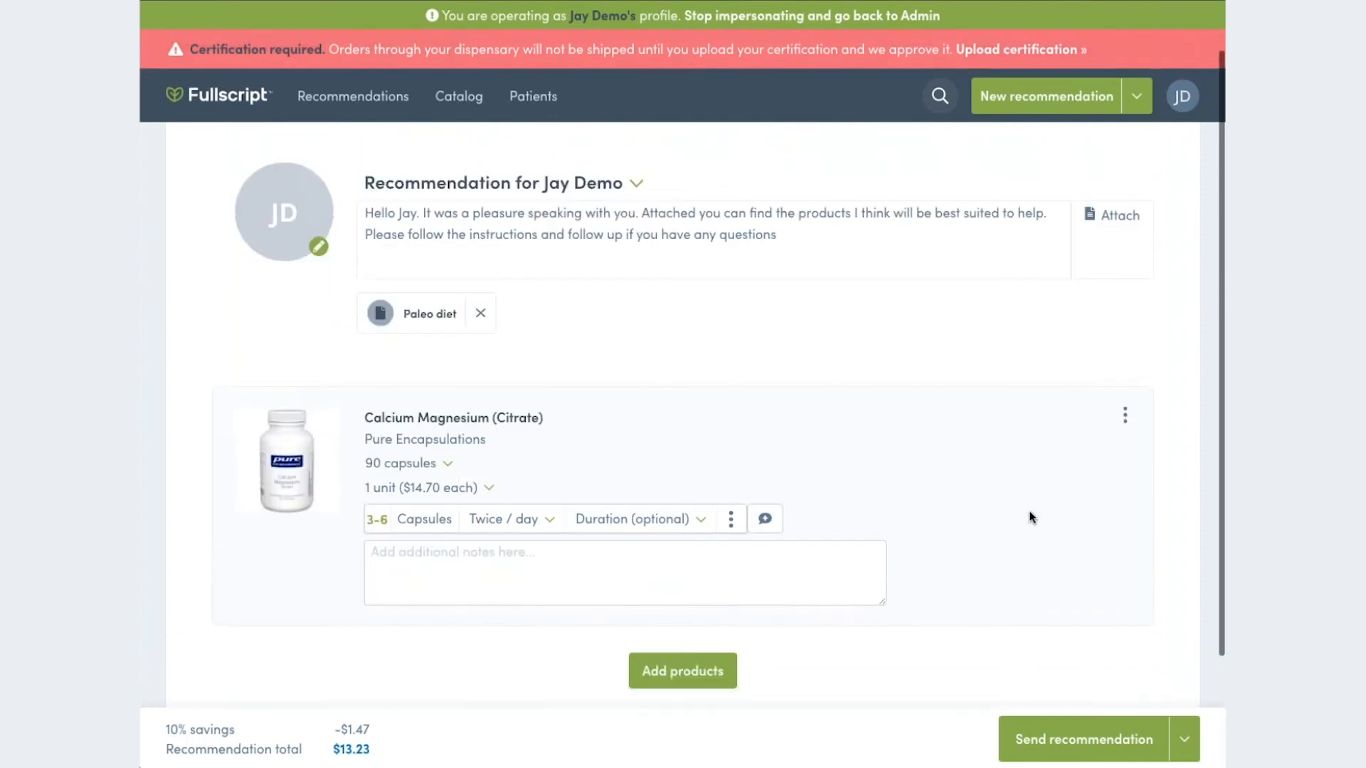
{"action": "scroll", "coordinate": [1032, 517], "scroll_direction": "up", "scroll_amount": 1}
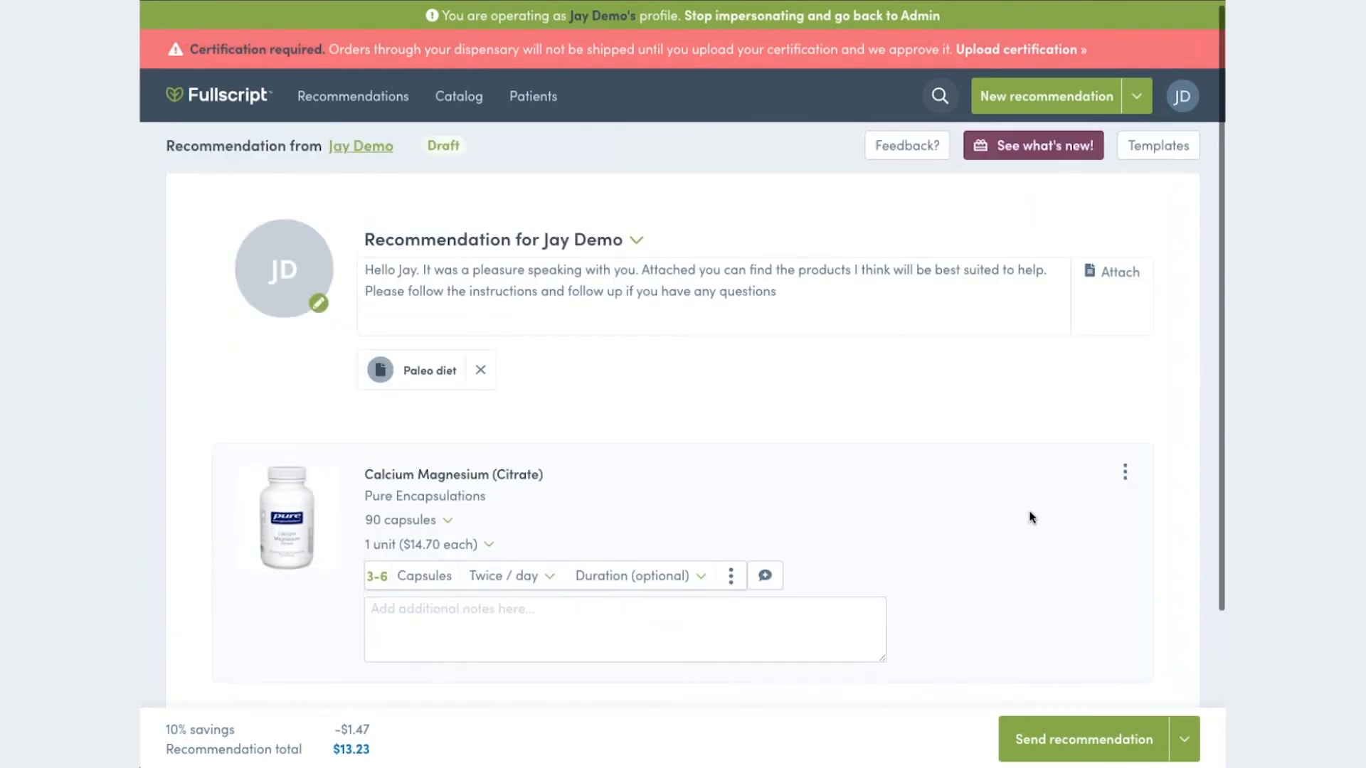
{"action": "scroll", "coordinate": [1032, 518], "scroll_direction": "up", "scroll_amount": 1}
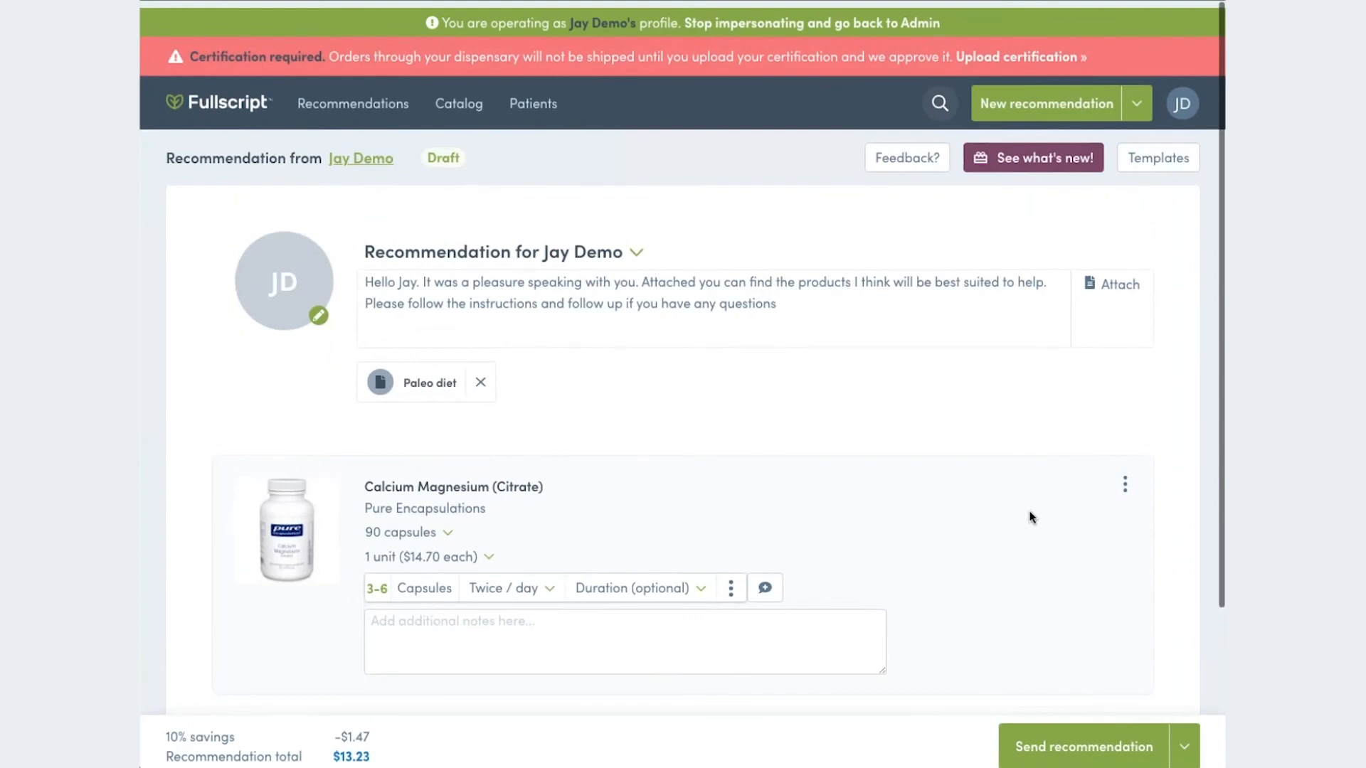